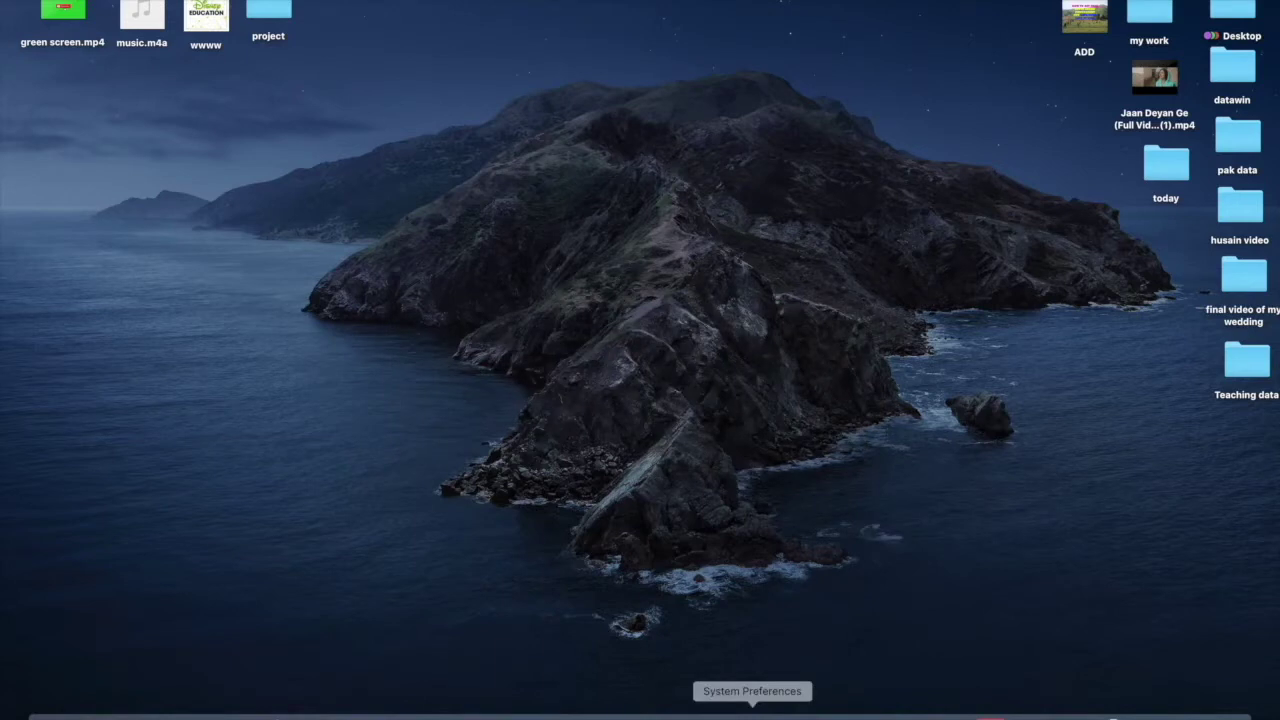
- Open System Preferences and search 'id' to bring up the Apple ID pane
left_click(752, 714)
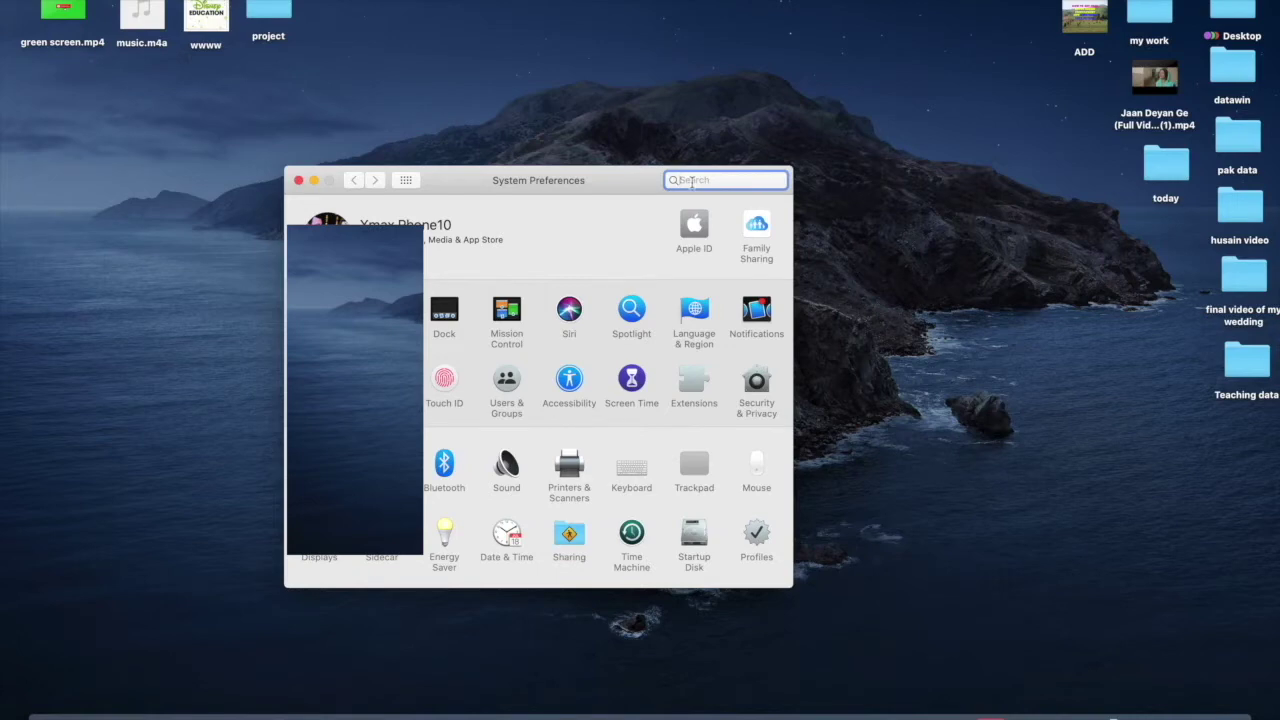
type("id")
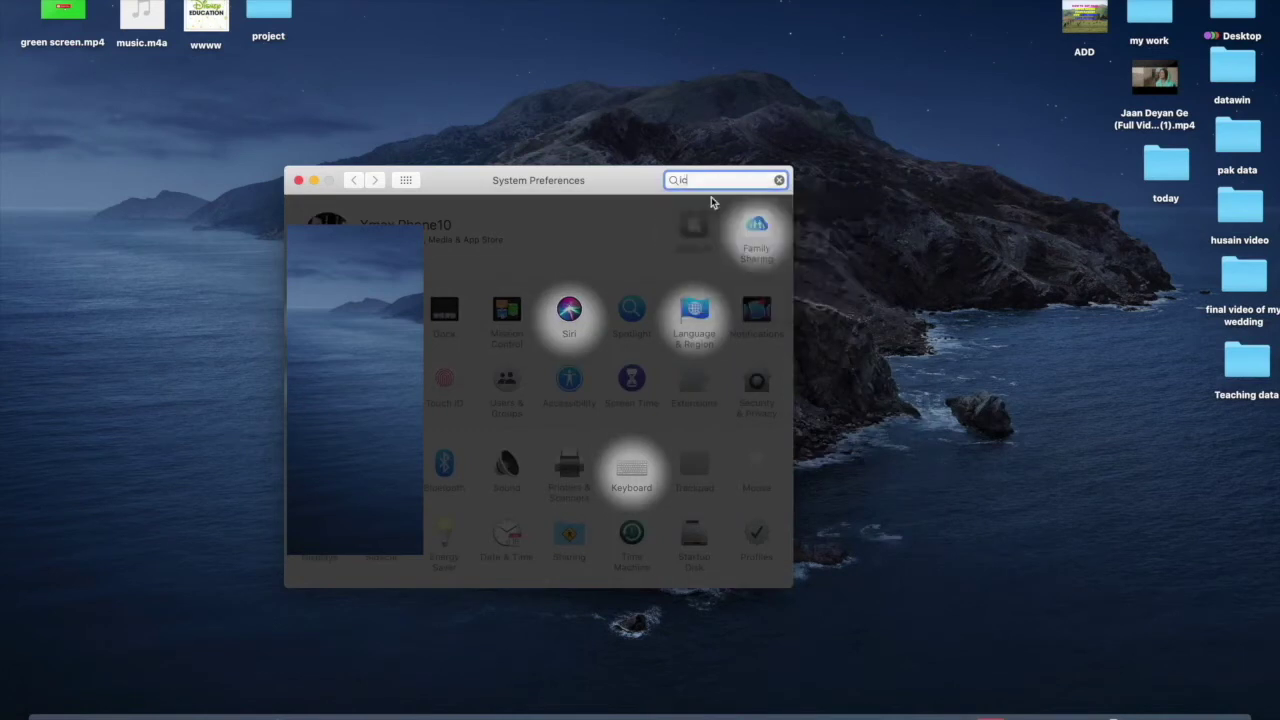
key("Return")
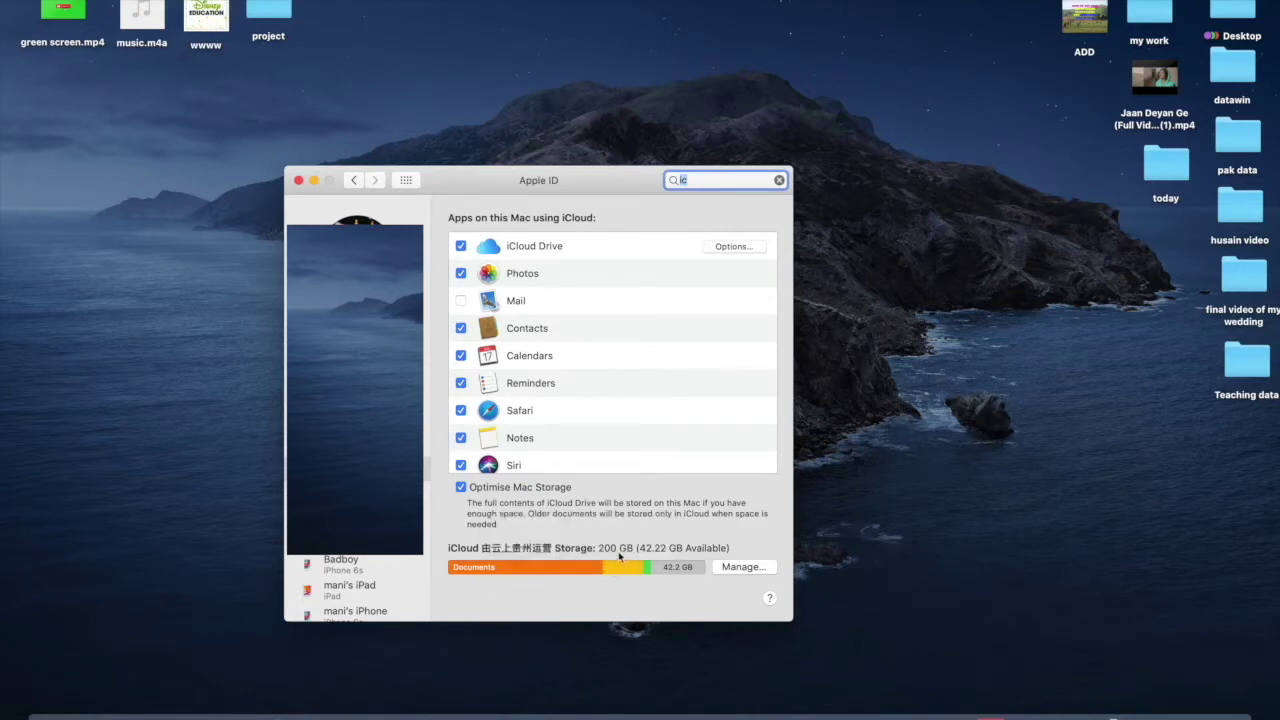
mouse_move(553, 574)
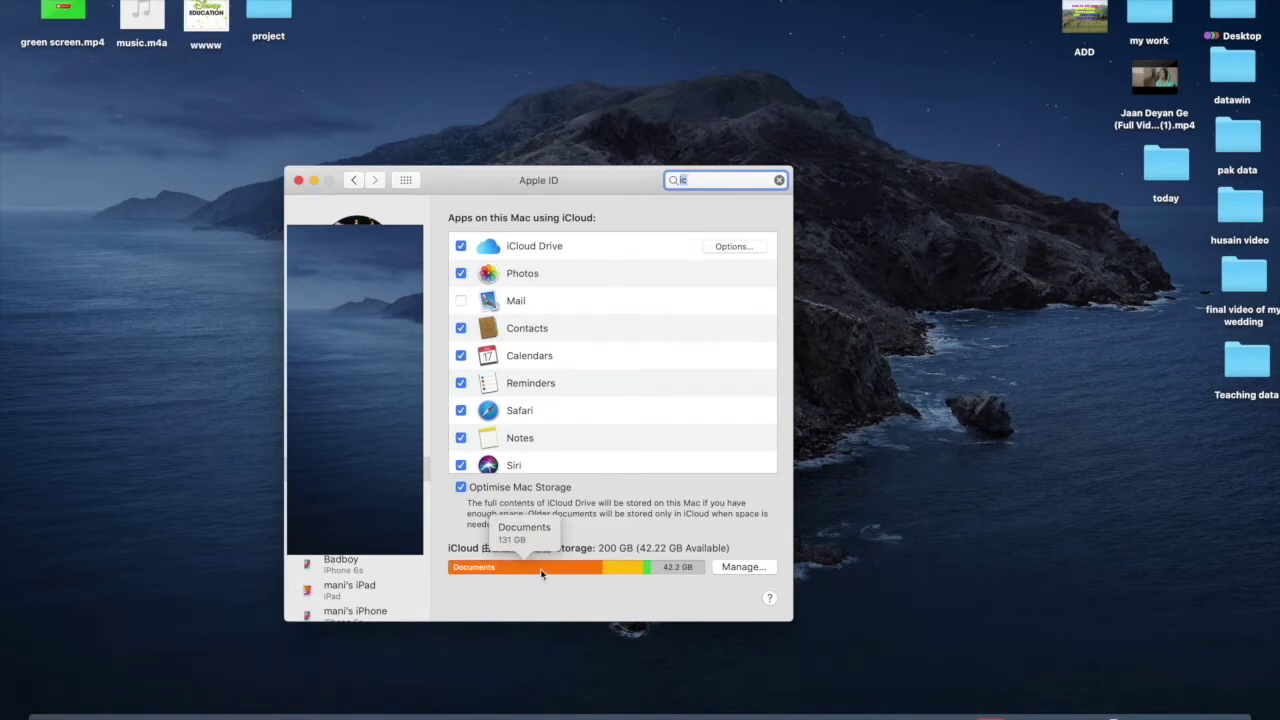
mouse_move(626, 572)
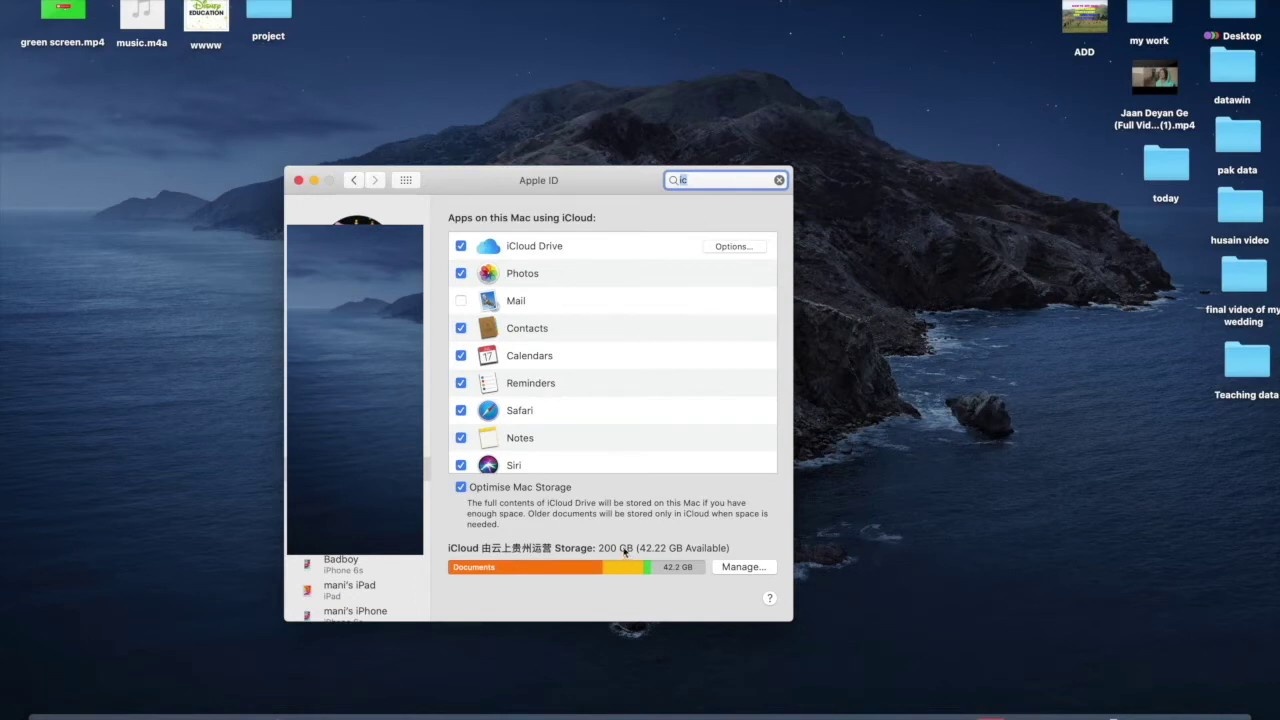
left_click_drag(609, 189, 618, 105)
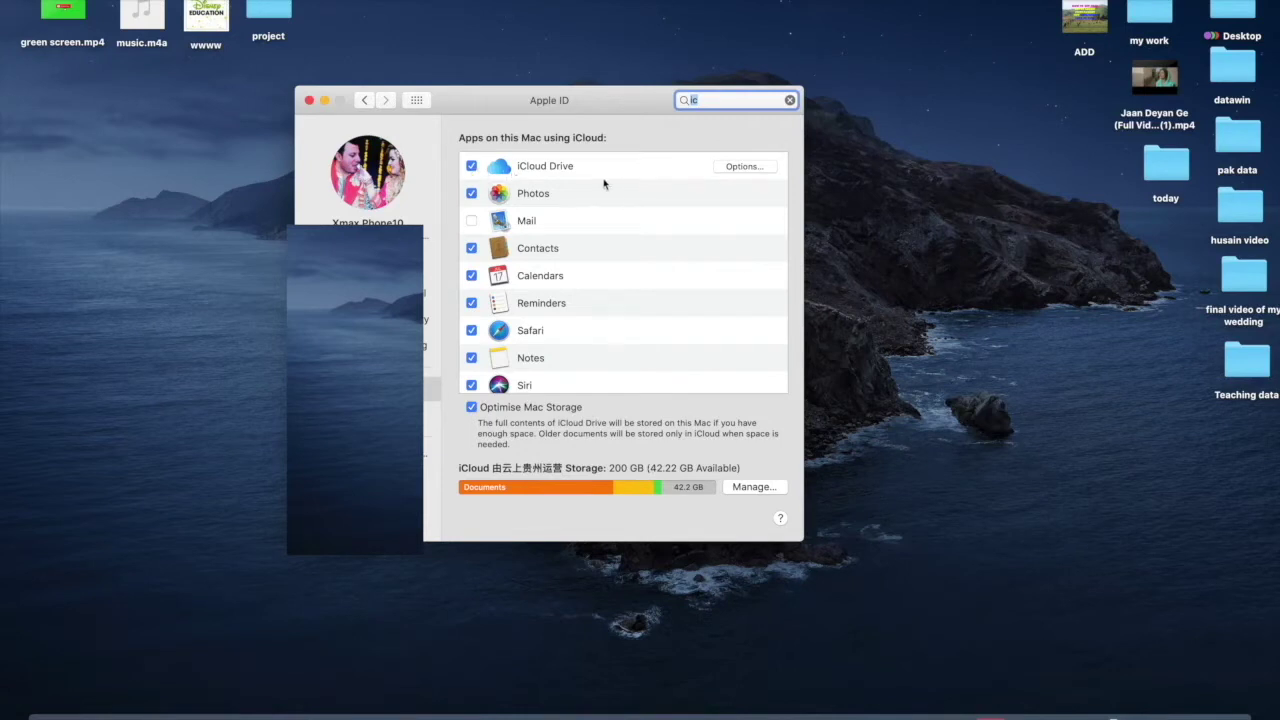
- Show the iCloud Drive options and create a new untitled folder on the desktop
left_click(738, 171)
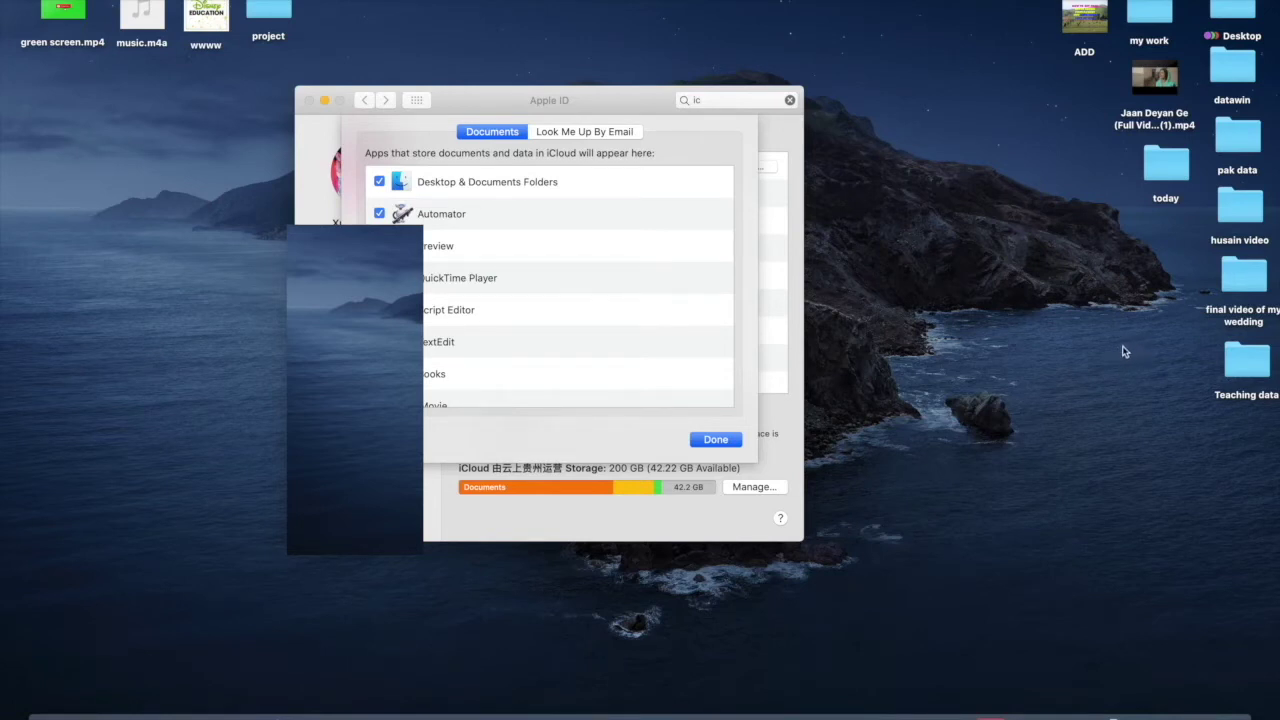
right_click(1122, 347)
left_click(1099, 355)
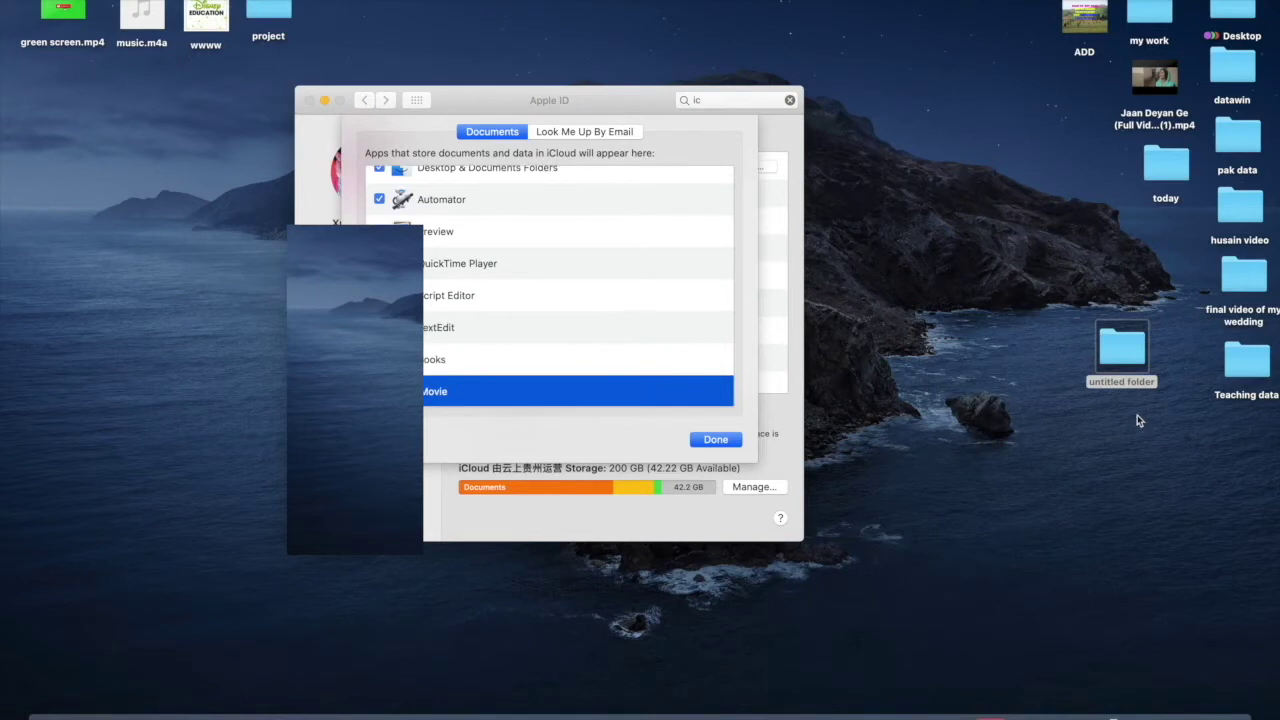
- Rename the new desktop folder to 'testing data' and move it higher on the desktop
left_click(1136, 392)
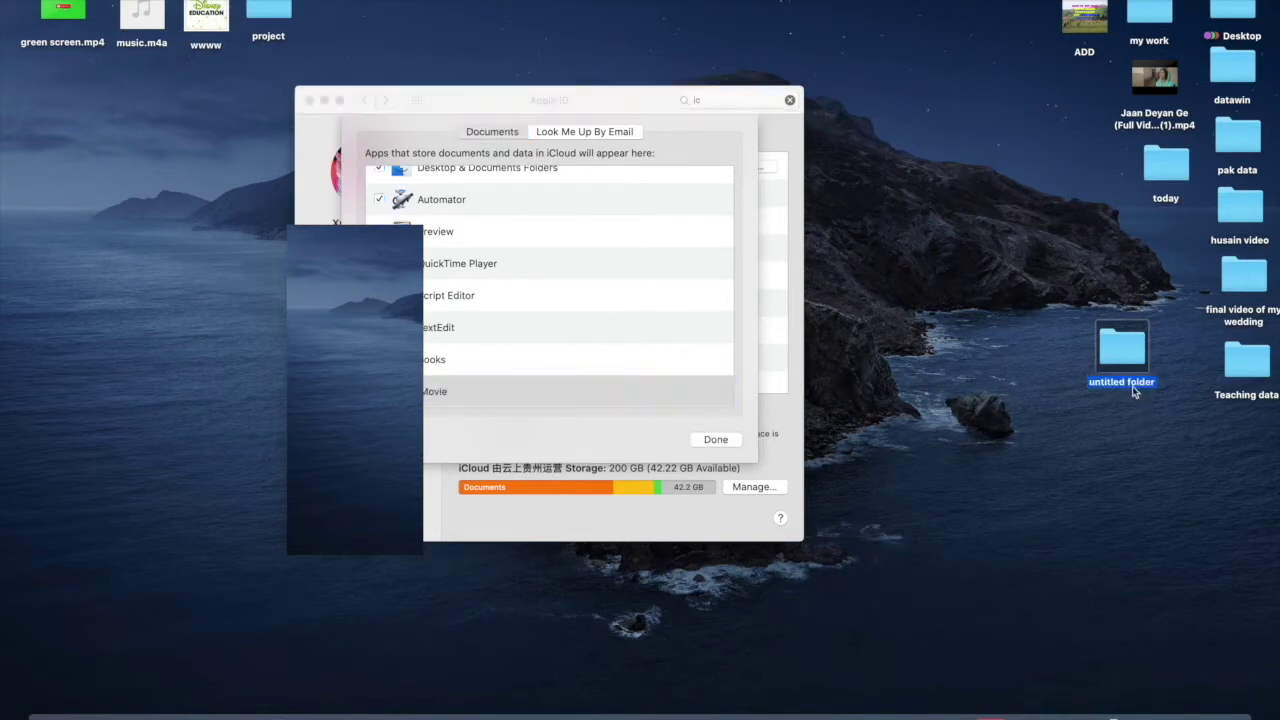
double_click(1136, 392)
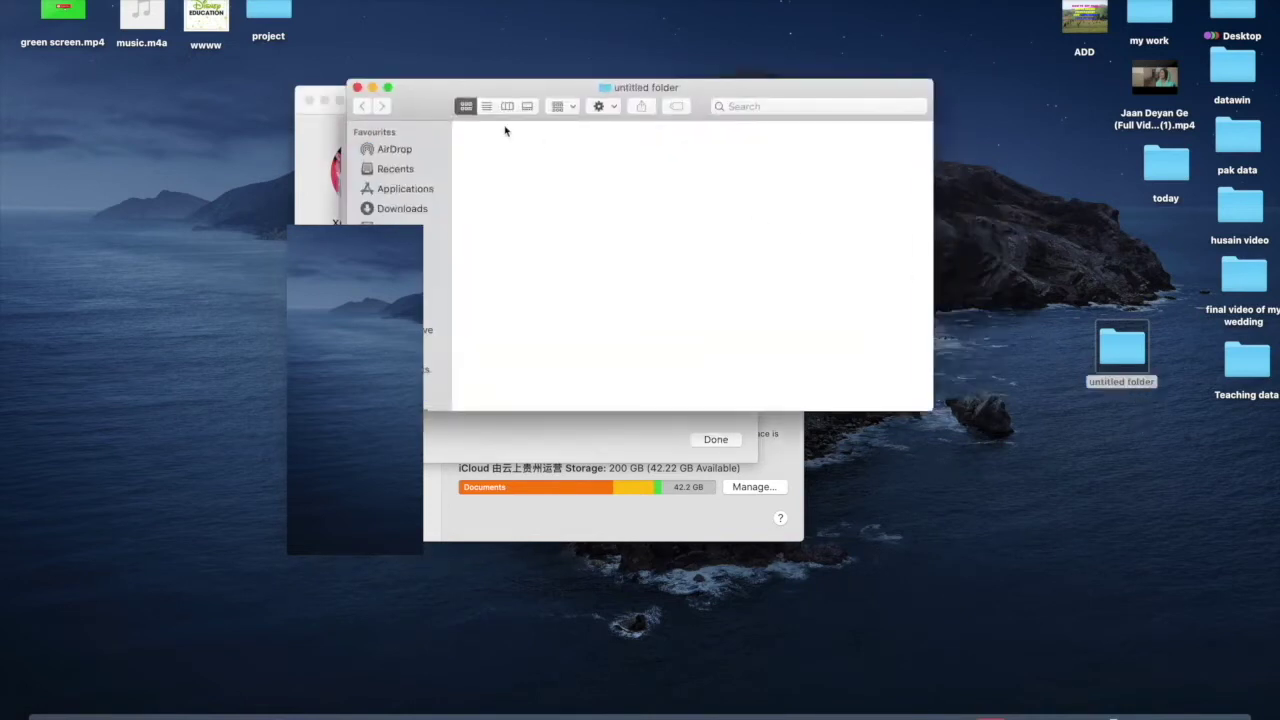
left_click(356, 88)
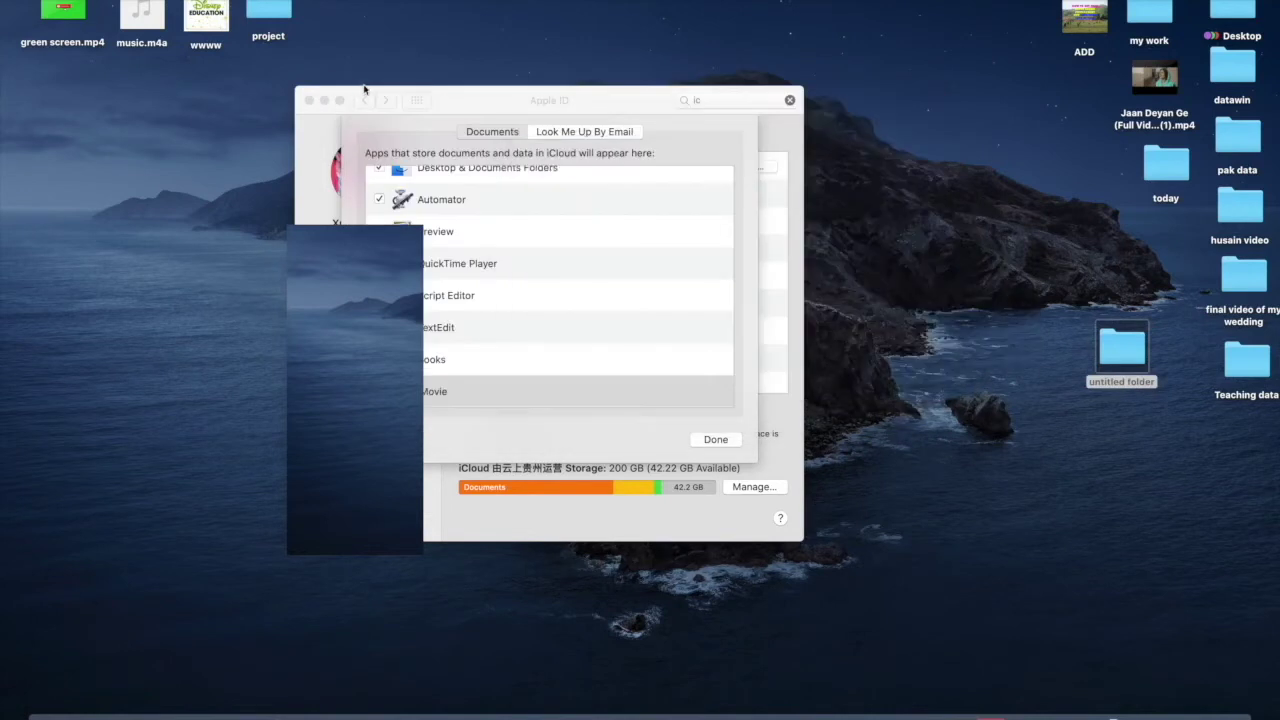
left_click(1143, 385)
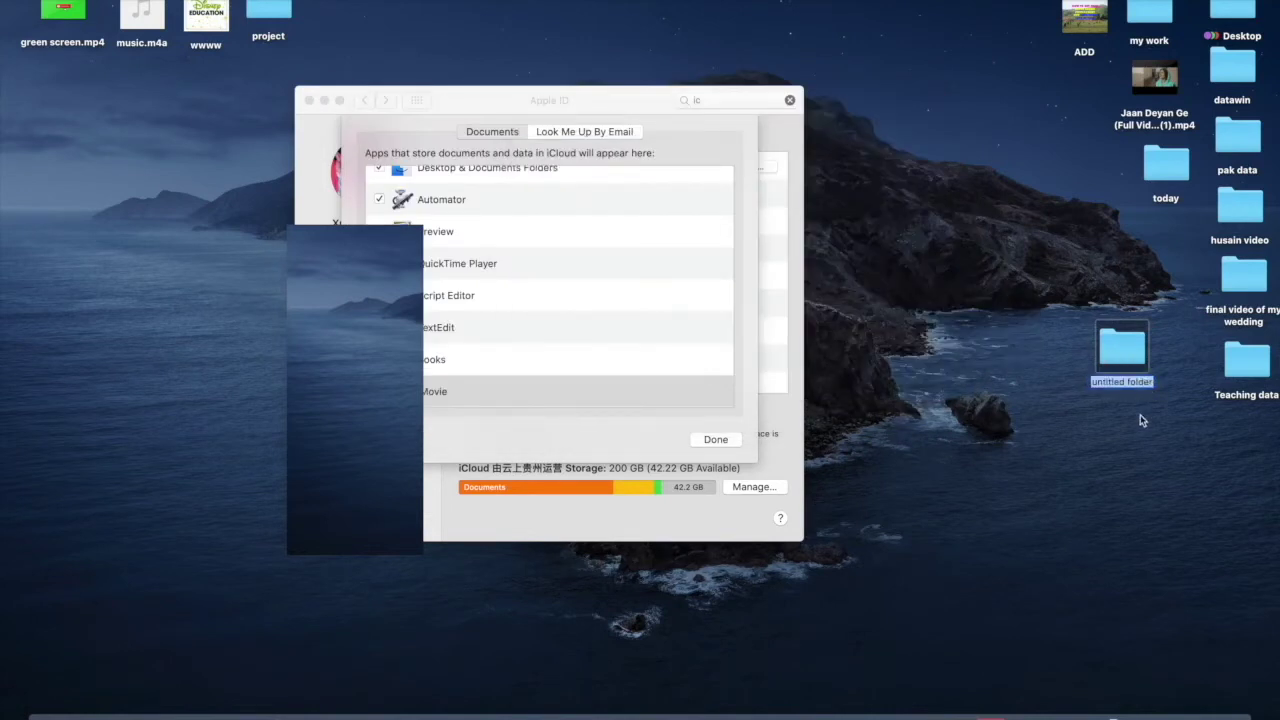
type("test")
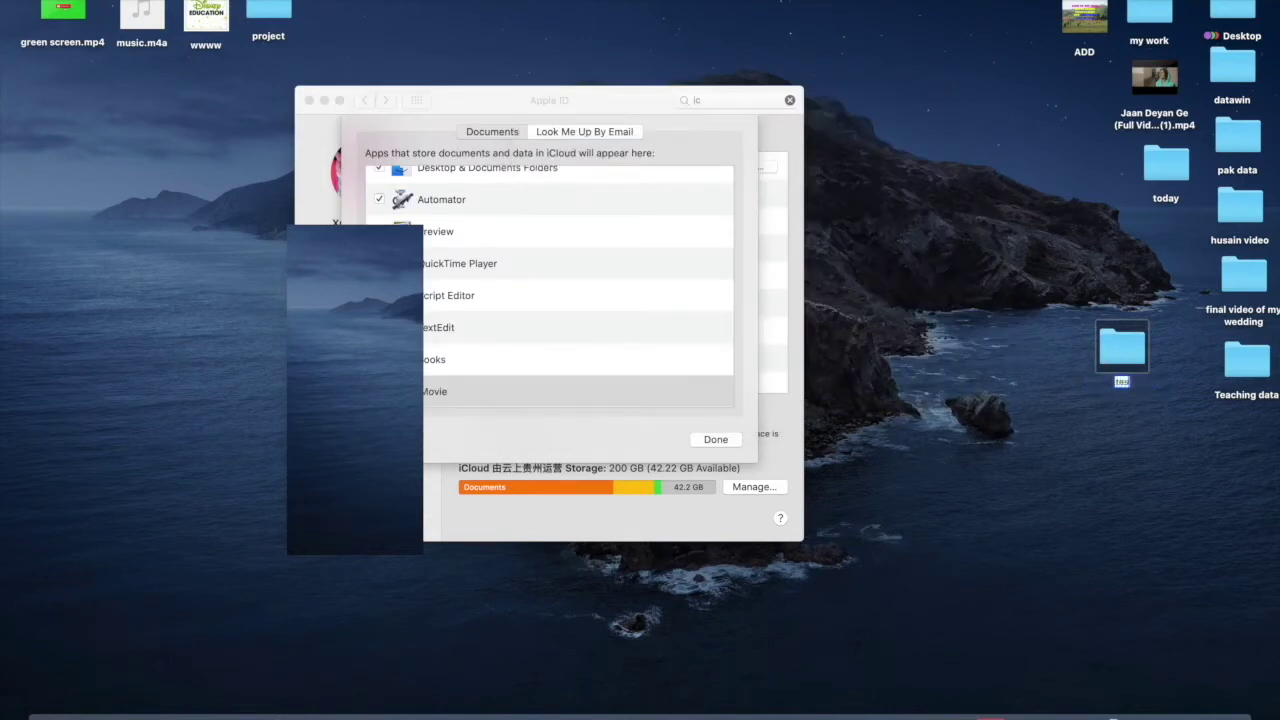
type("ing data")
left_click(1152, 452)
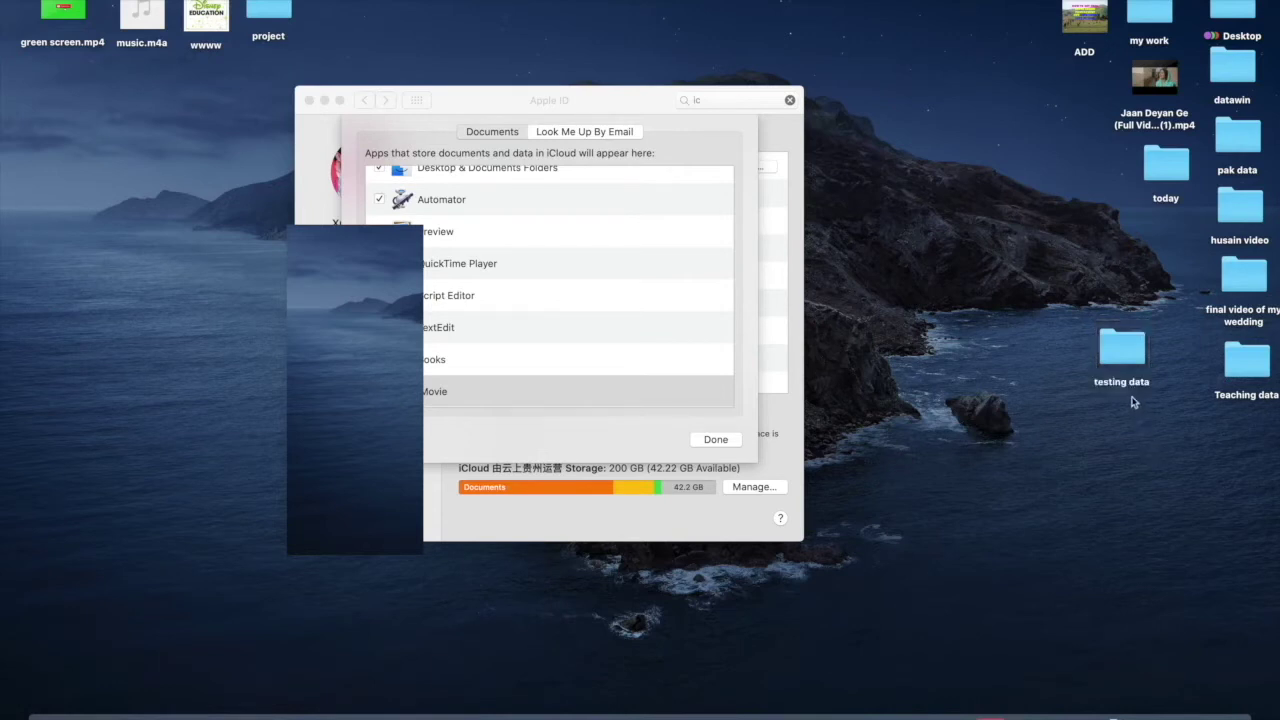
left_click_drag(1131, 372, 1160, 322)
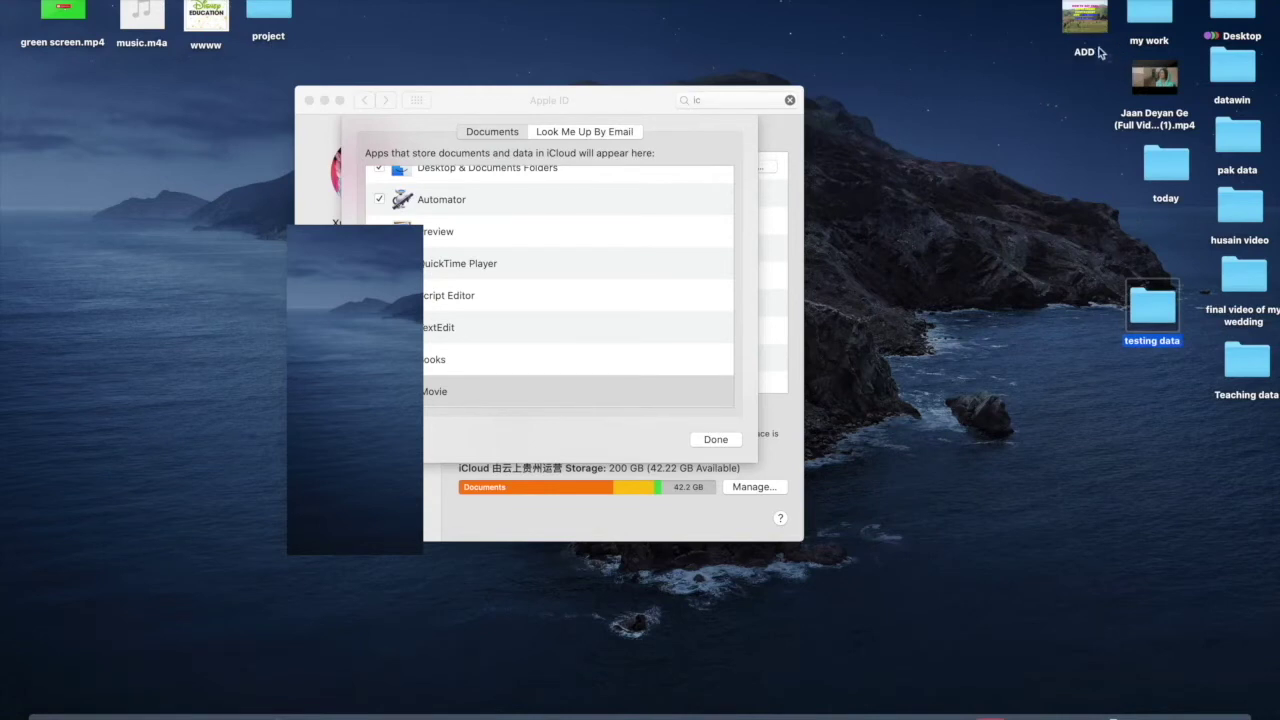
- Open the testing data folder from the desktop
double_click(1150, 291)
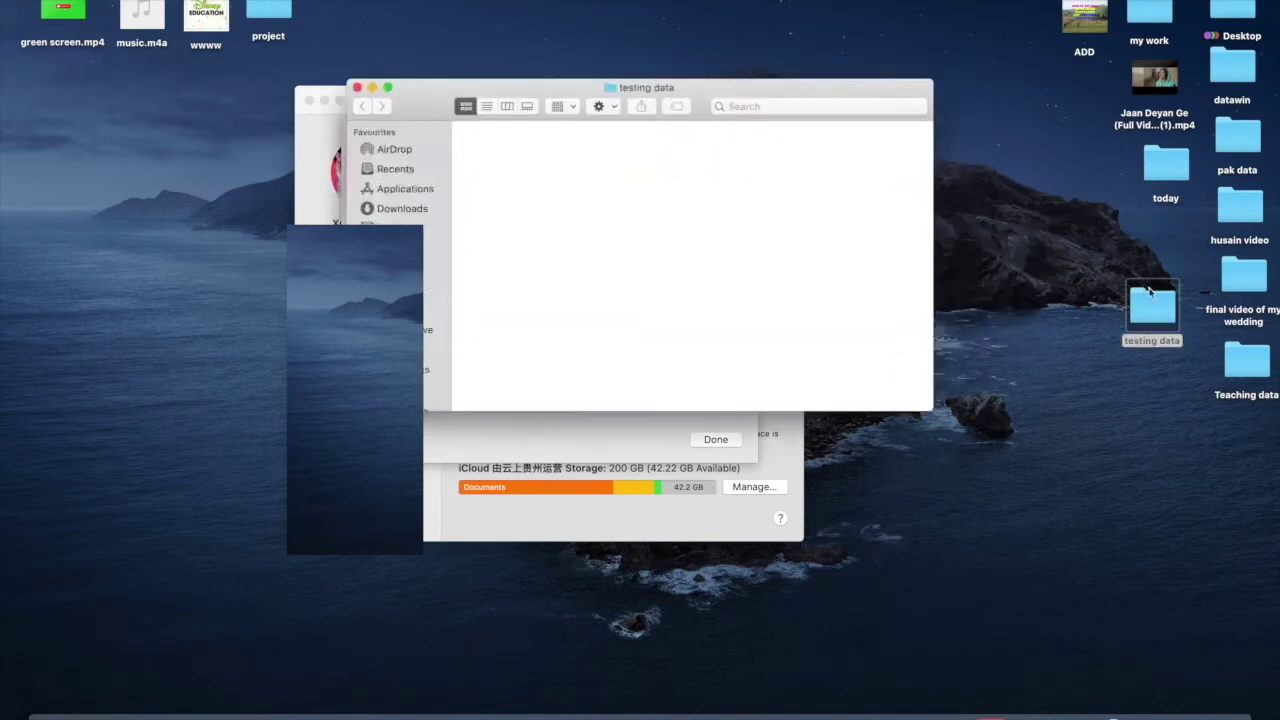
left_click(1095, 28)
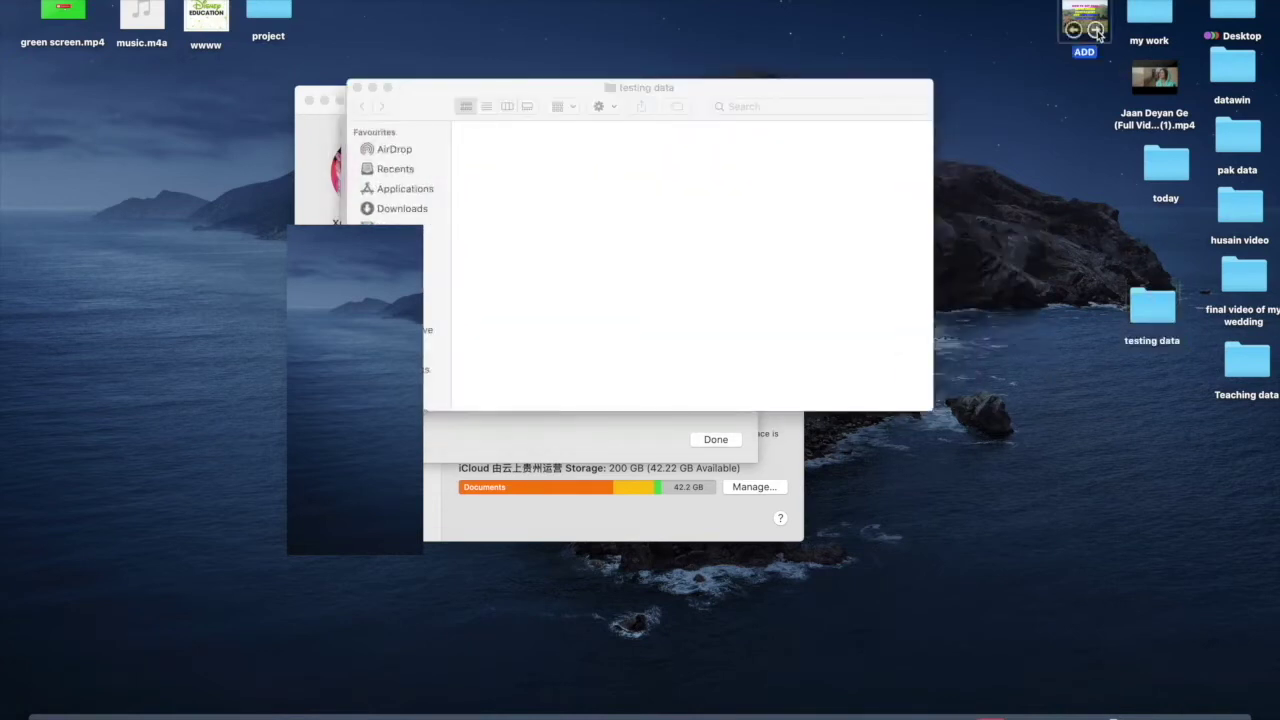
left_click(1095, 28)
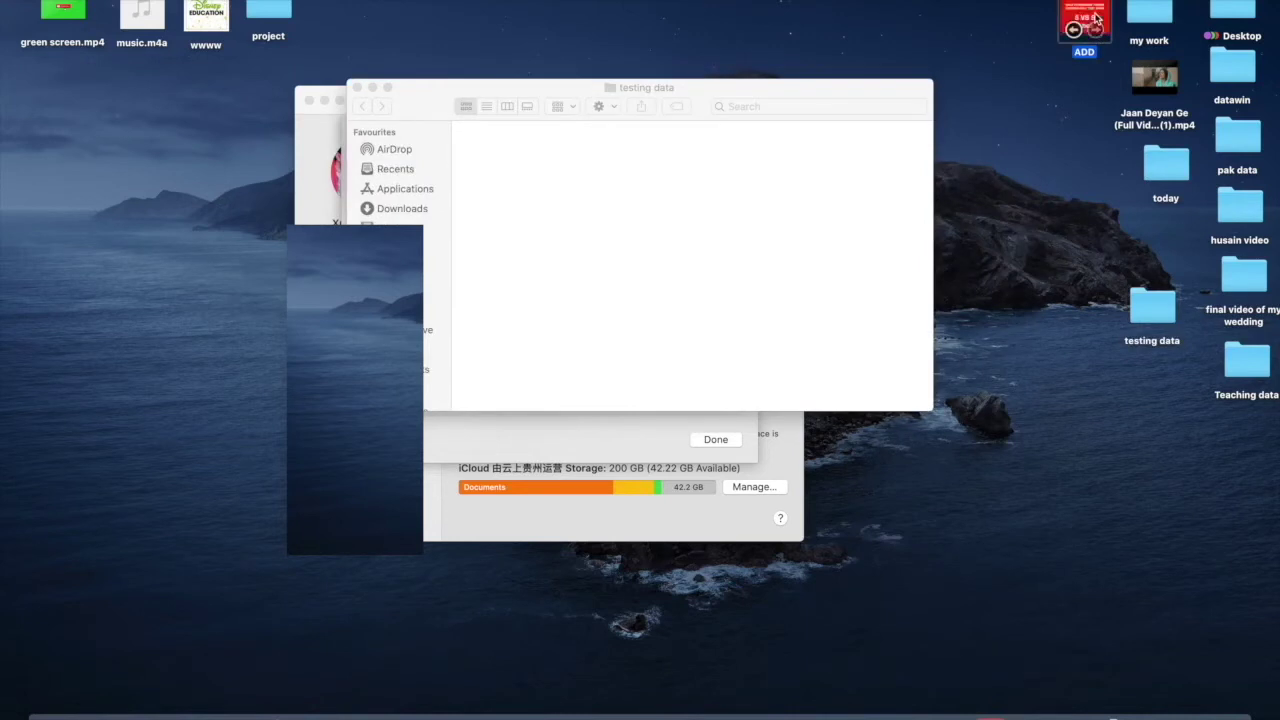
left_click(1063, 128)
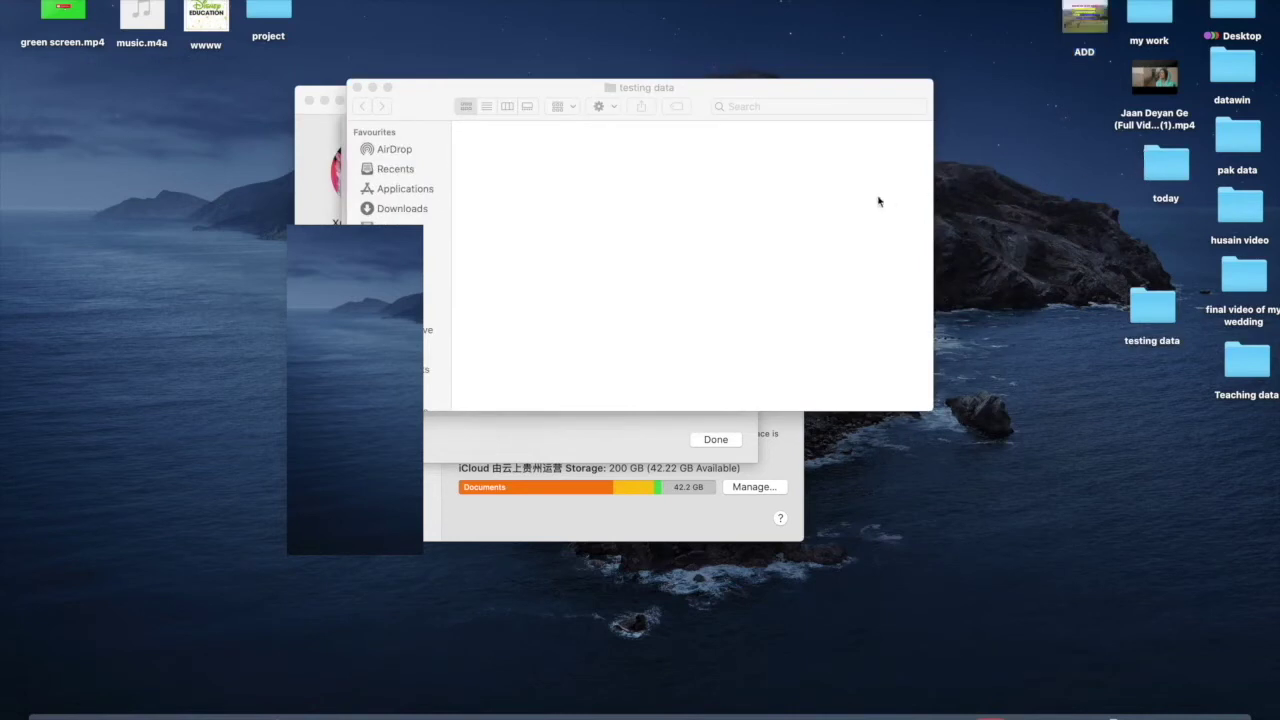
right_click(667, 207)
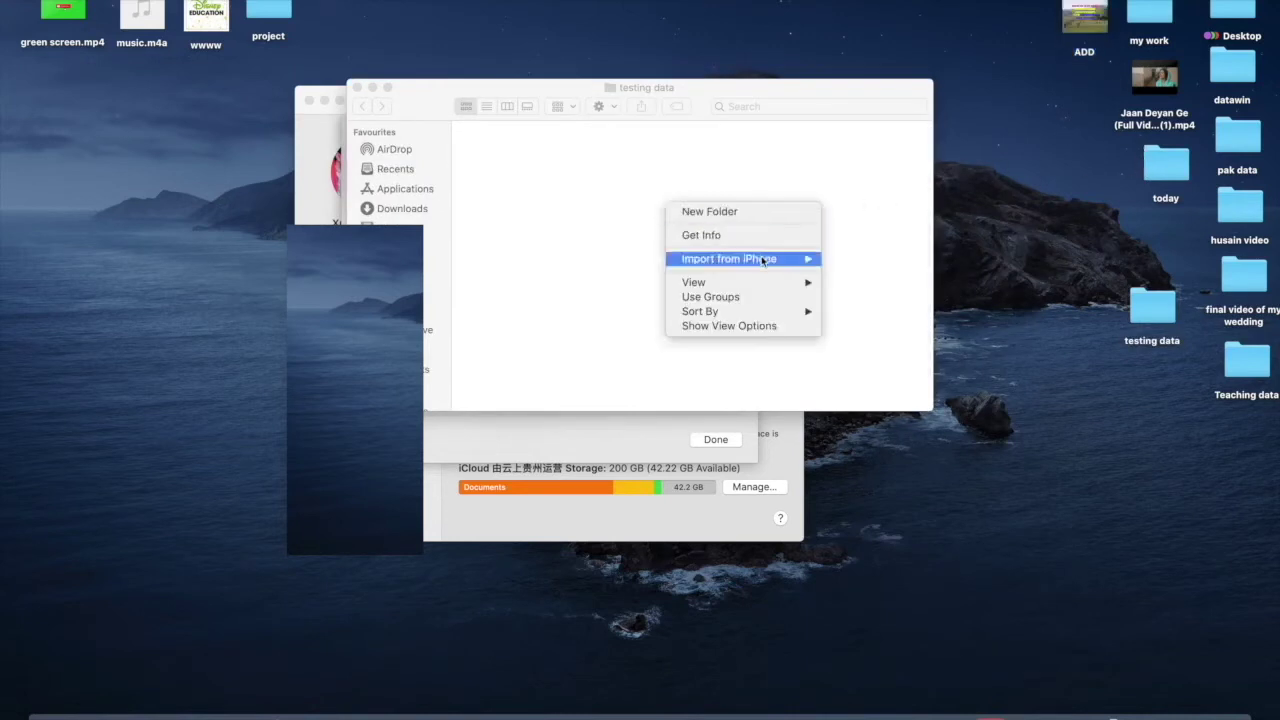
mouse_move(762, 259)
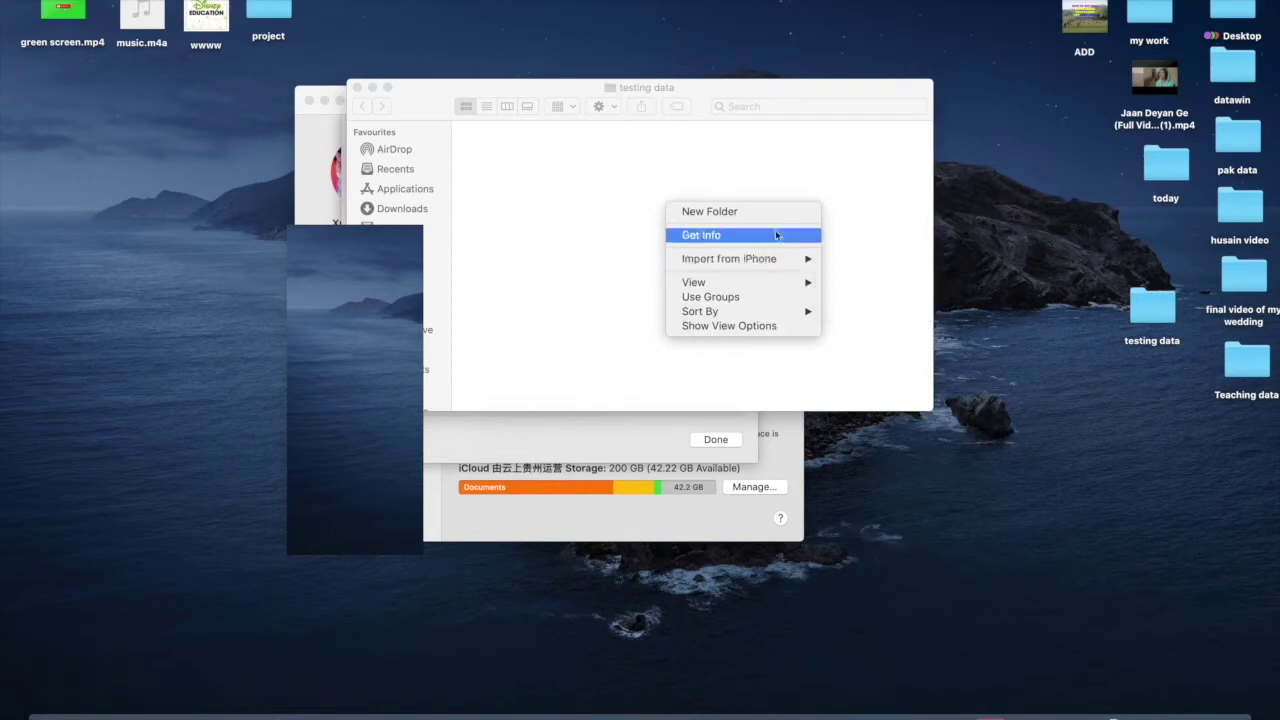
left_click(845, 183)
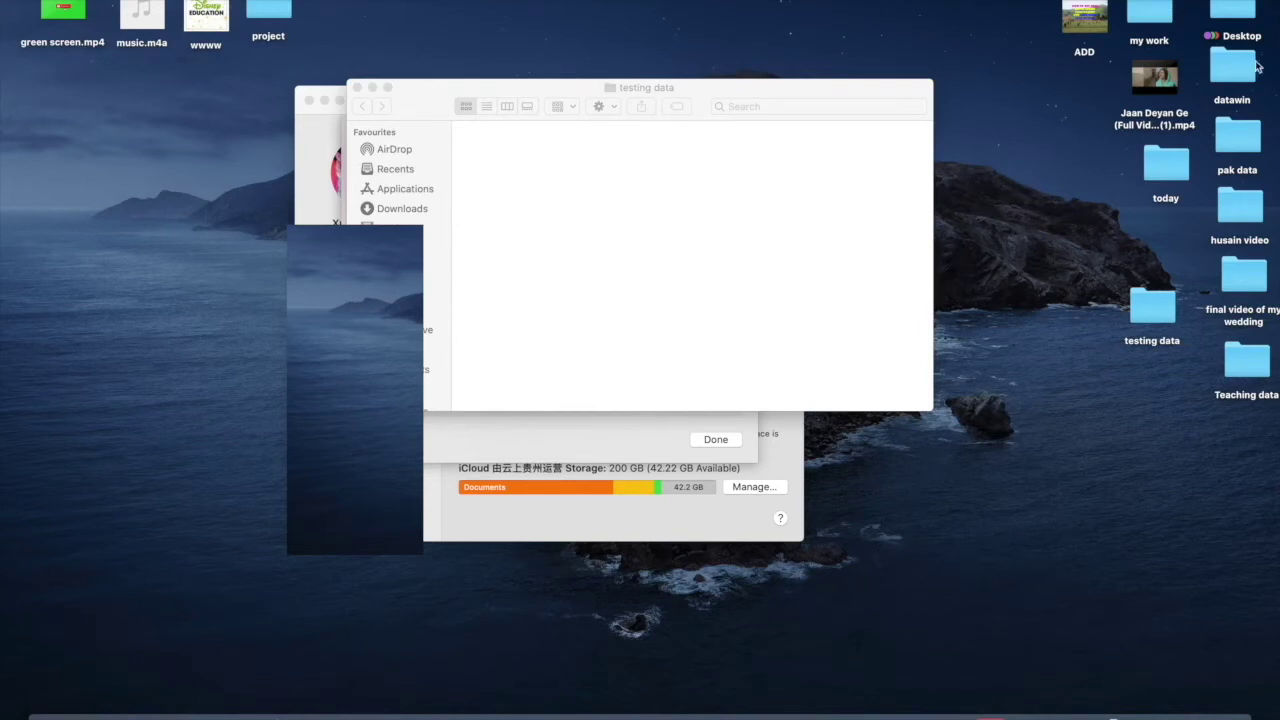
- Copy the Desktop screenshot into testing data, then close the Desktop window
double_click(1245, 12)
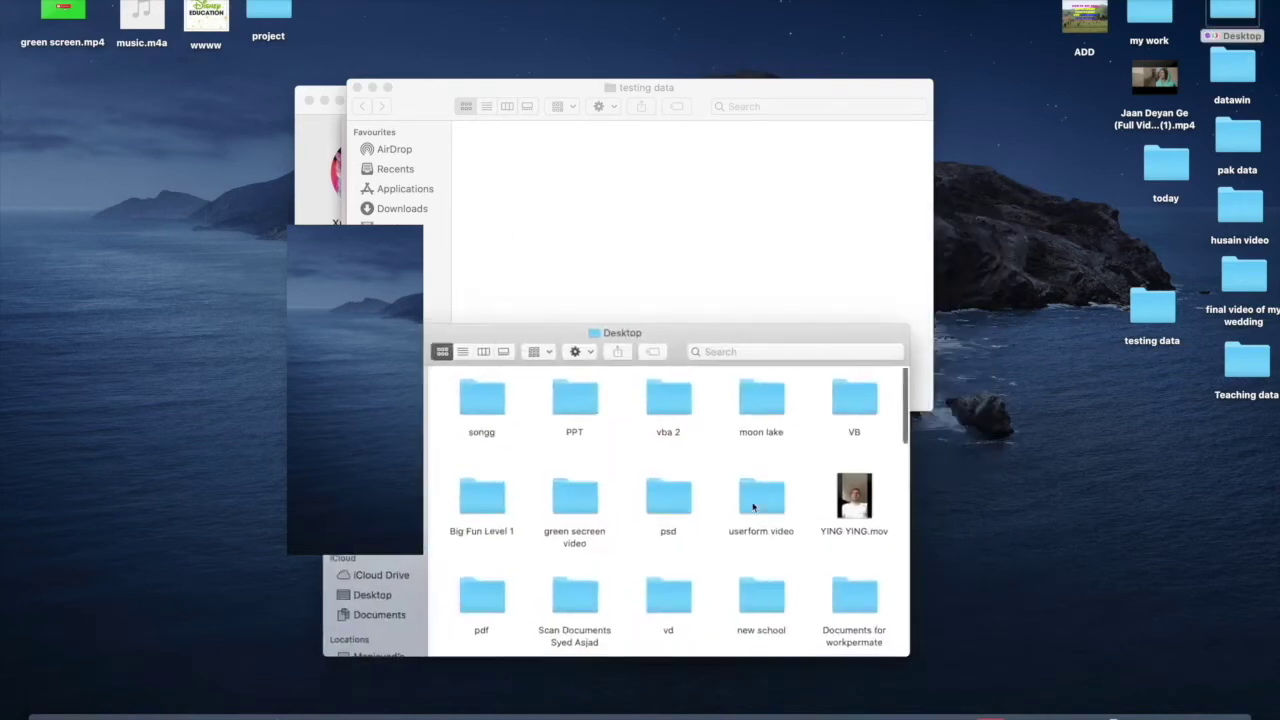
scroll(778, 471, "down", 10)
scroll(752, 509, "down", 2)
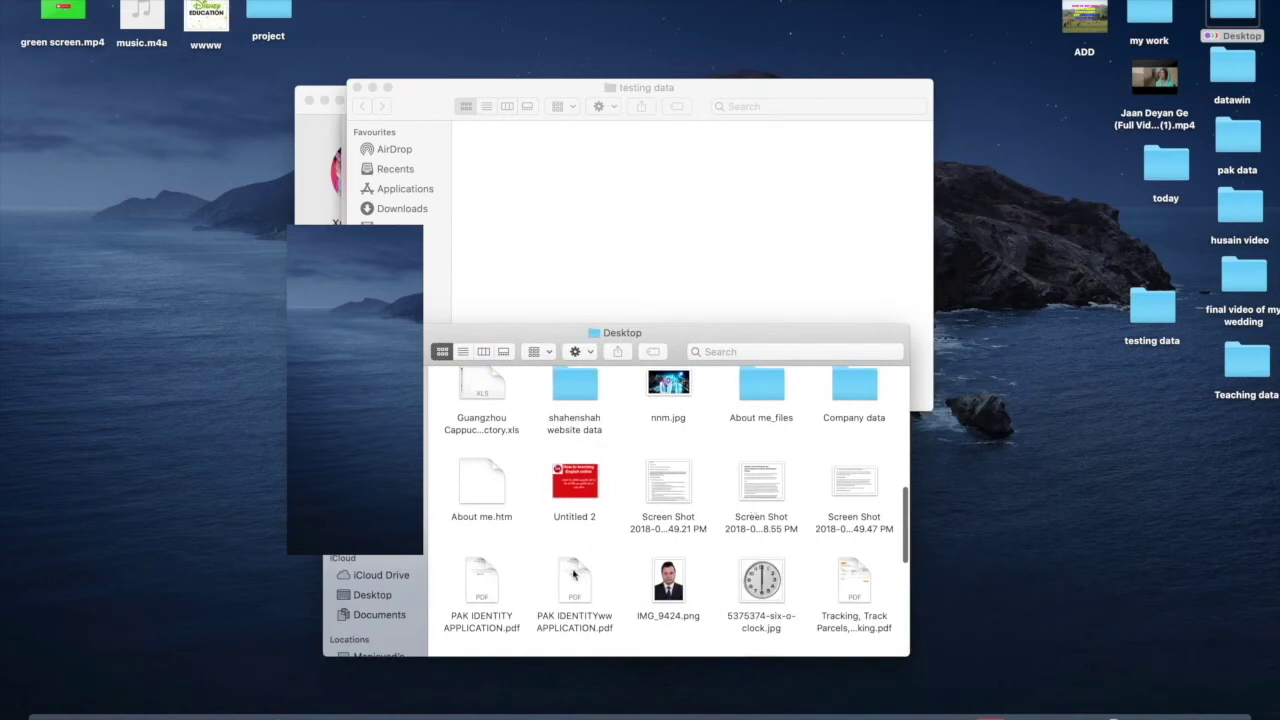
left_click(686, 480)
right_click(686, 480)
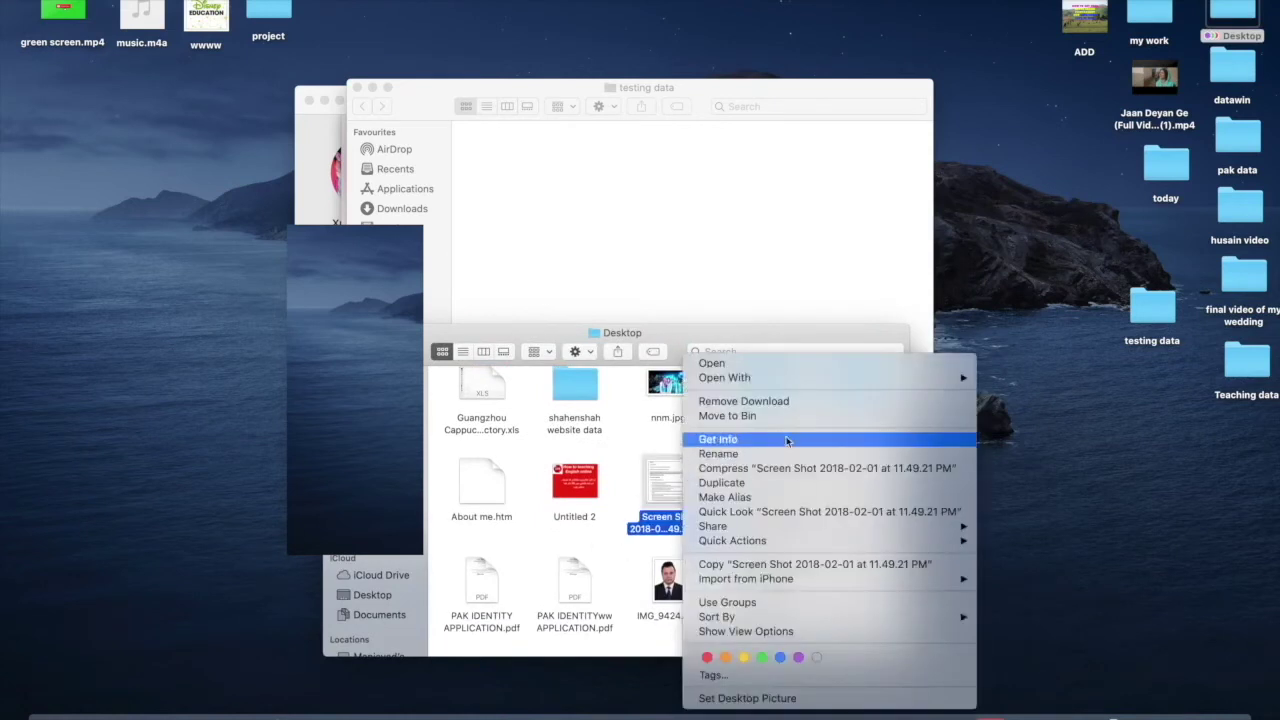
left_click(790, 564)
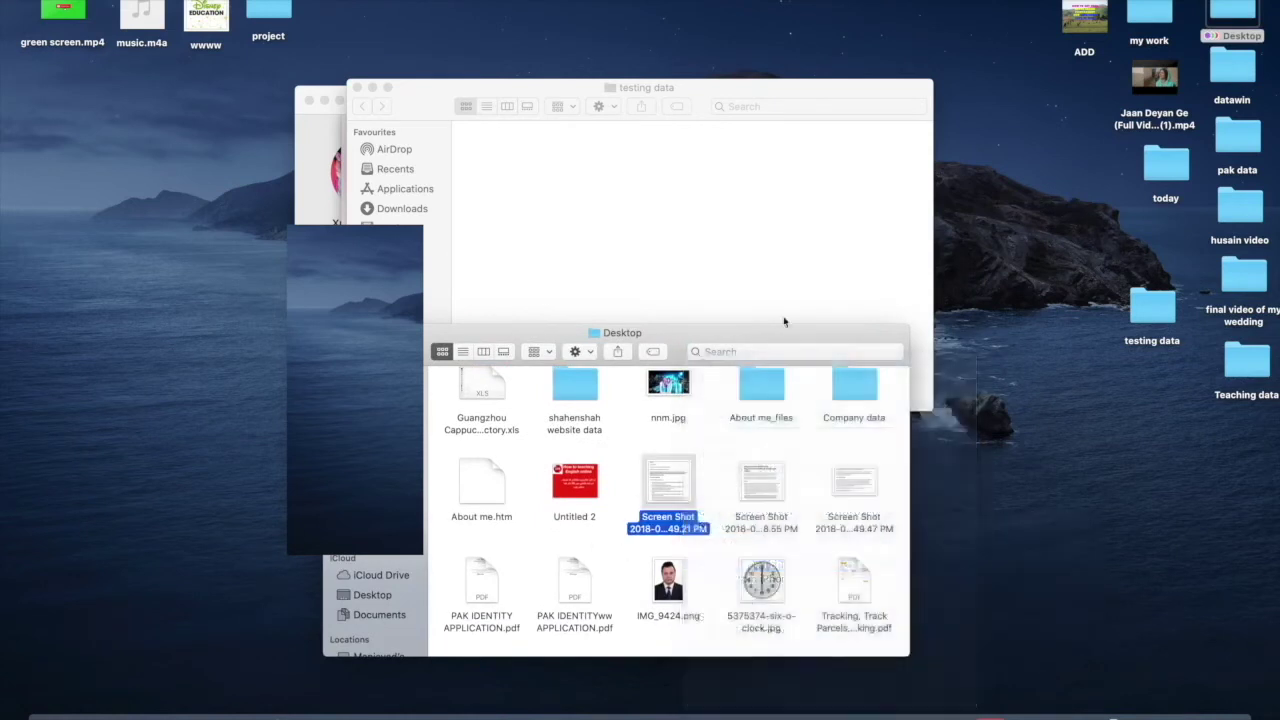
left_click(728, 261)
right_click(658, 240)
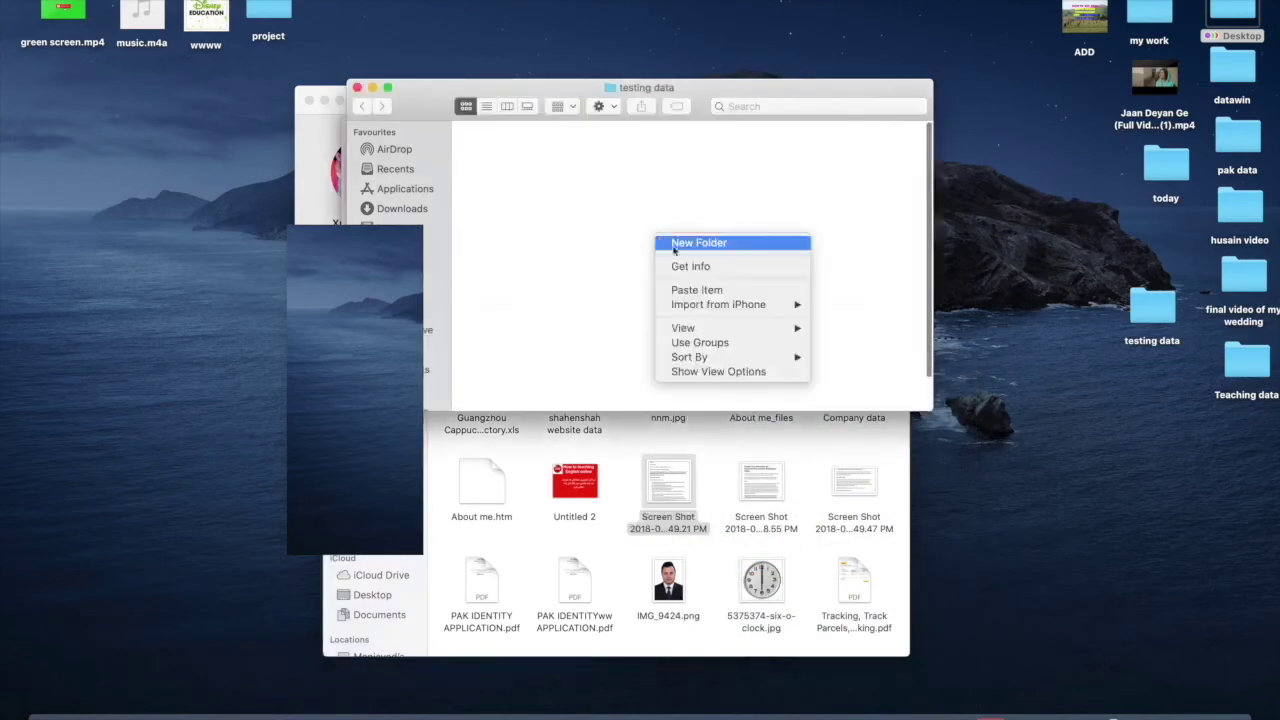
left_click(703, 290)
left_click(620, 445)
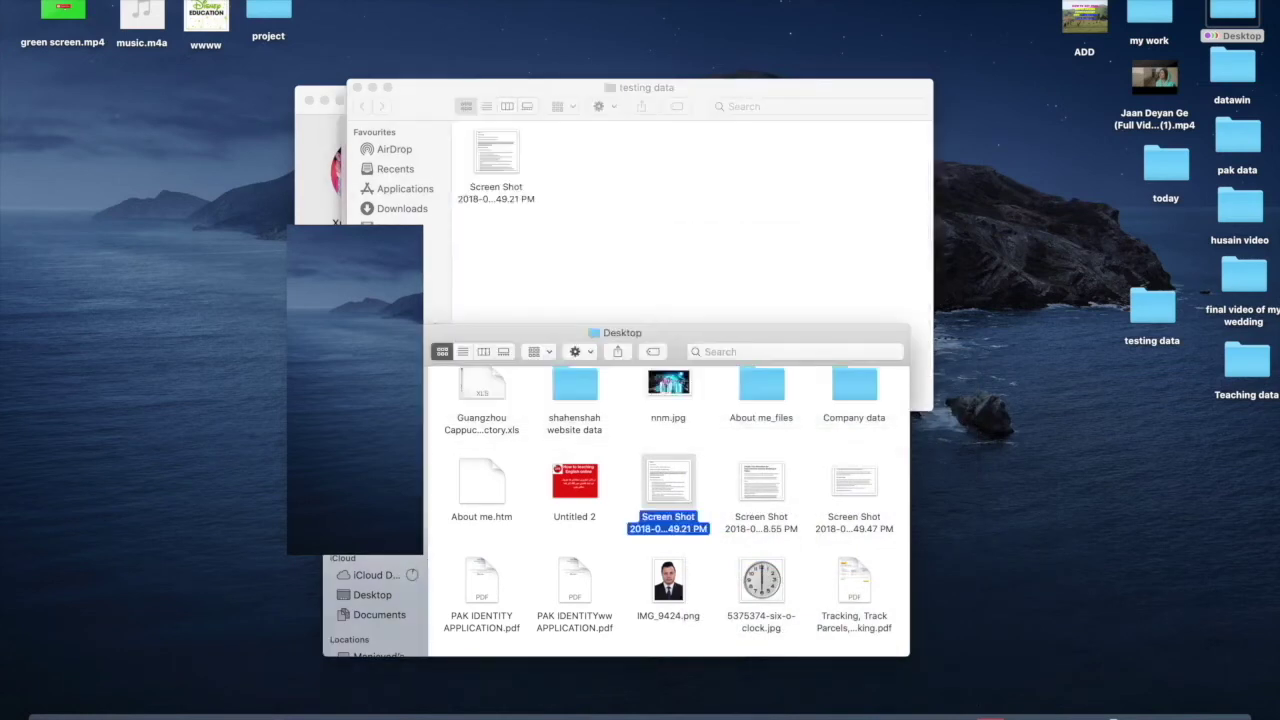
key("super+w")
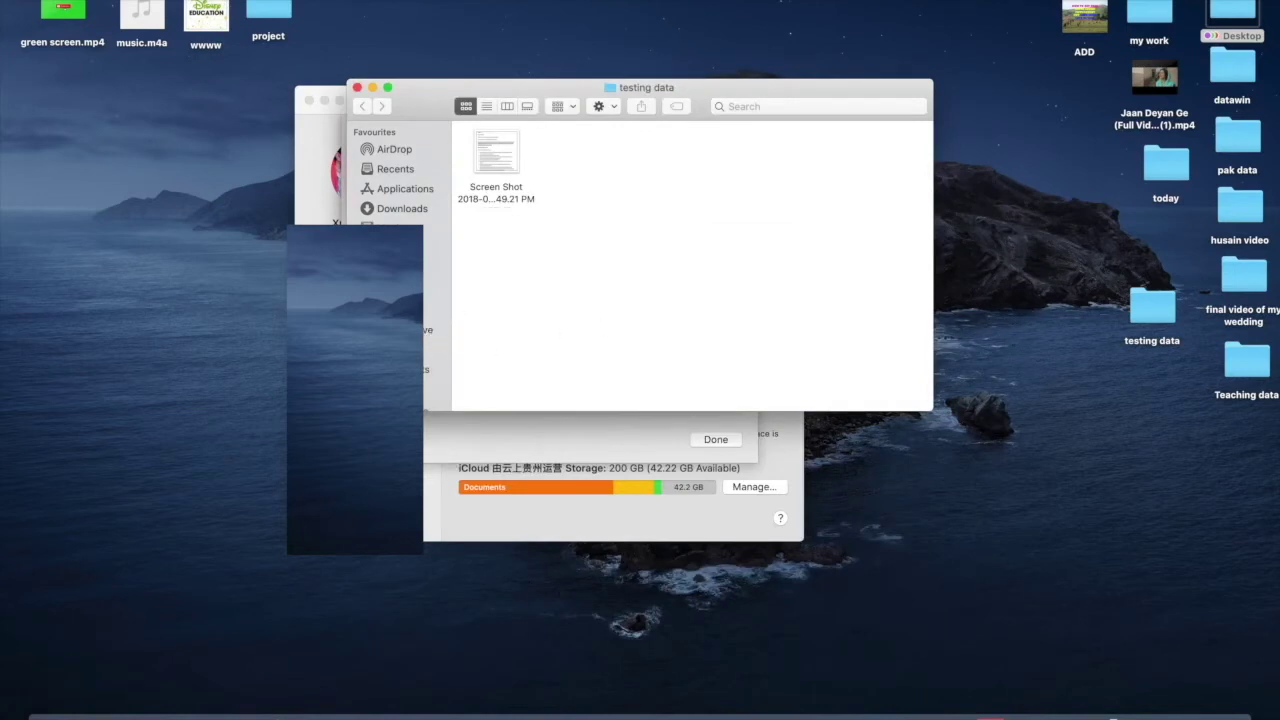
- Paste the screenshot into testing data again, replacing the existing copy
right_click(550, 247)
mouse_move(638, 317)
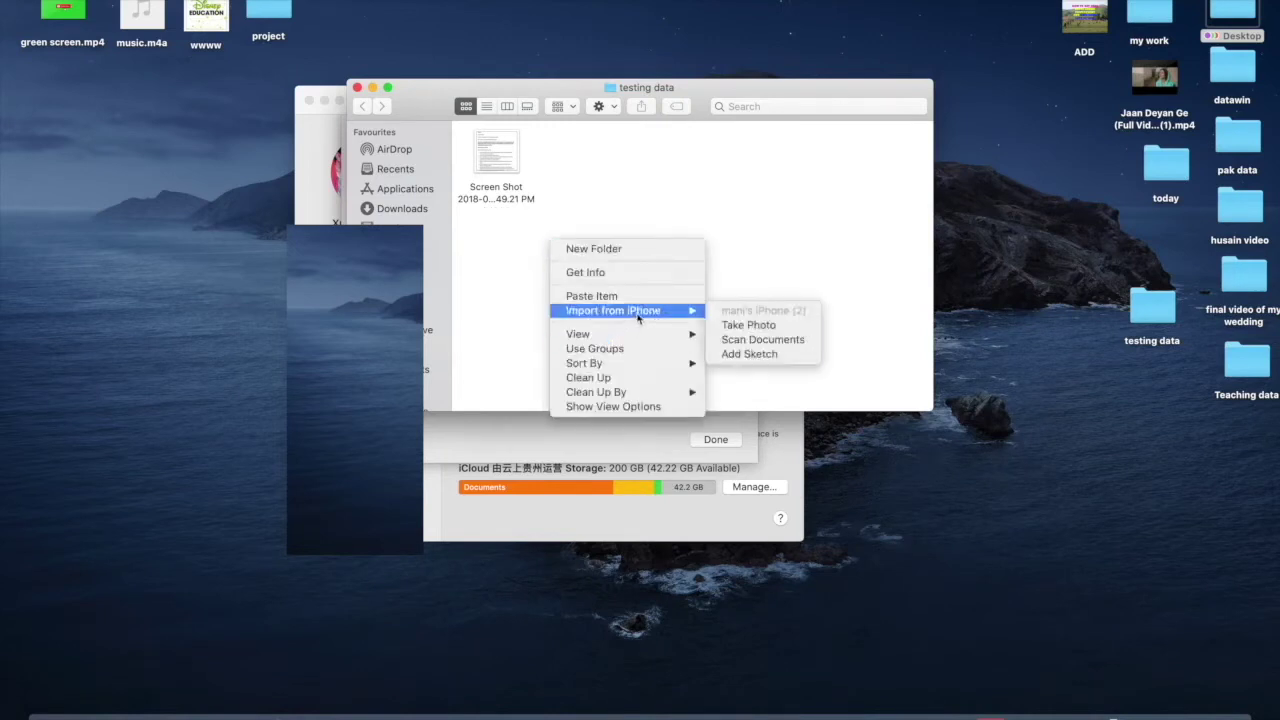
left_click(743, 258)
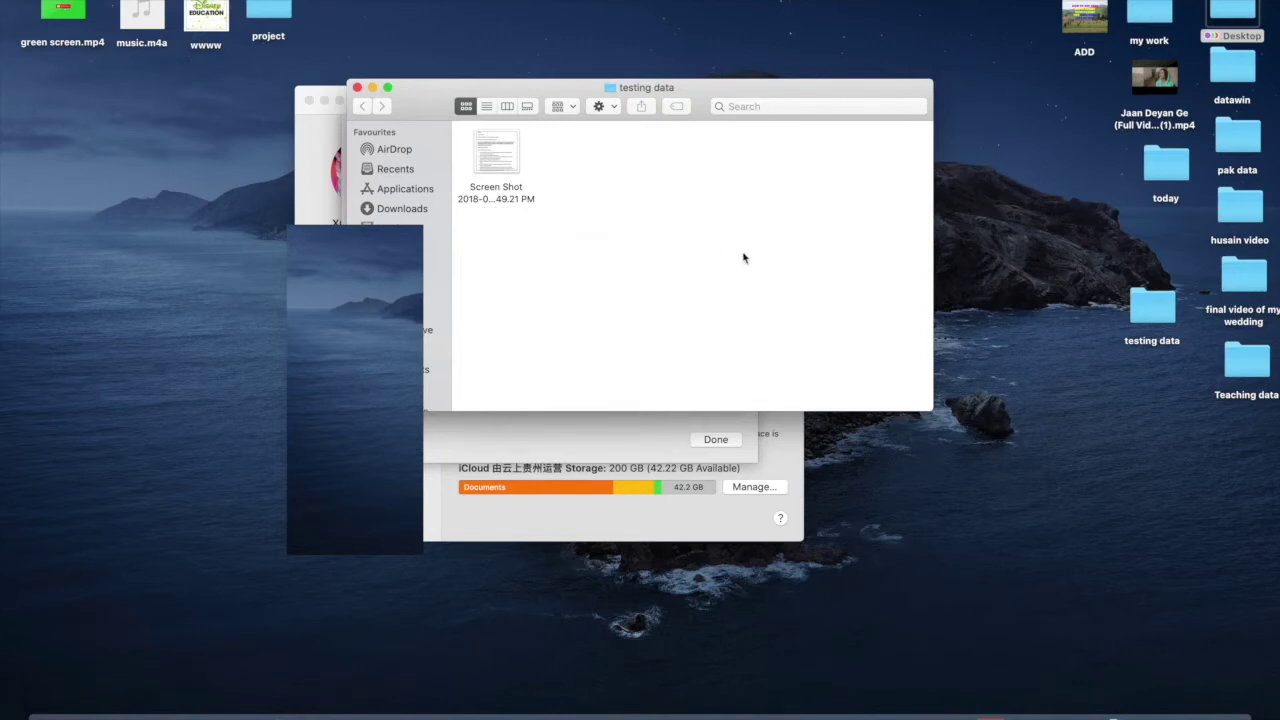
key("super+alt+v")
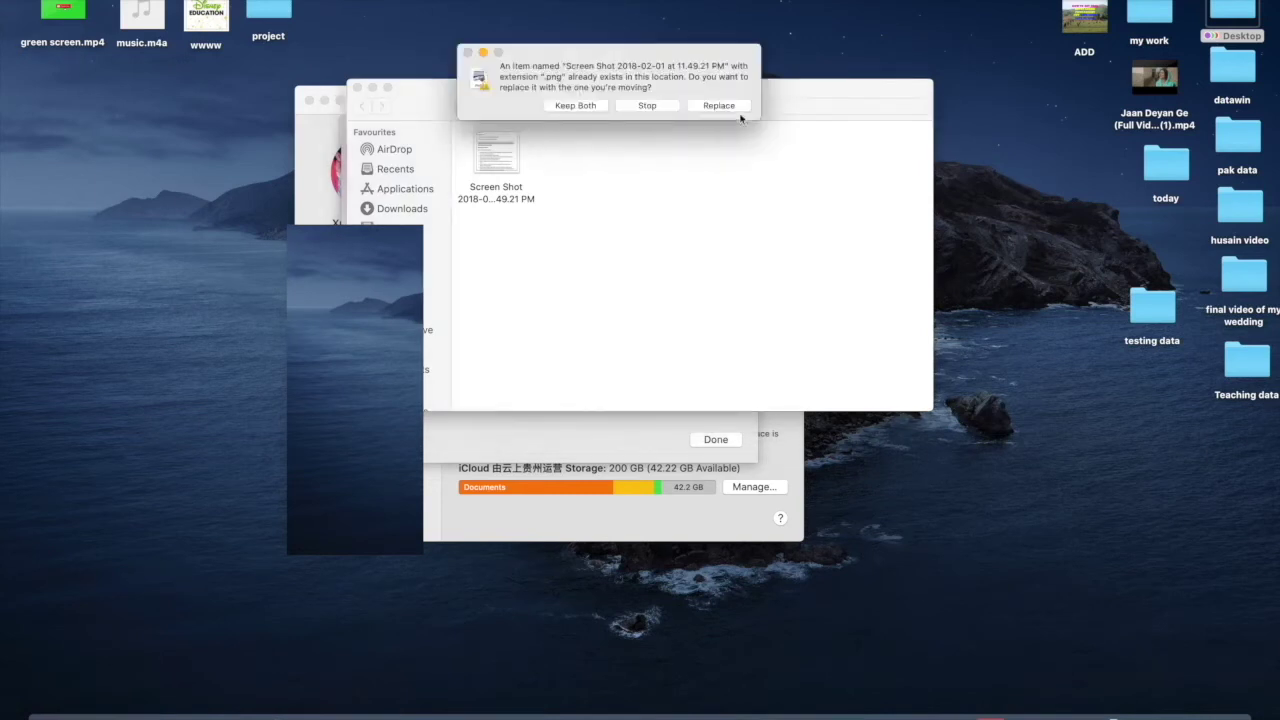
left_click(728, 106)
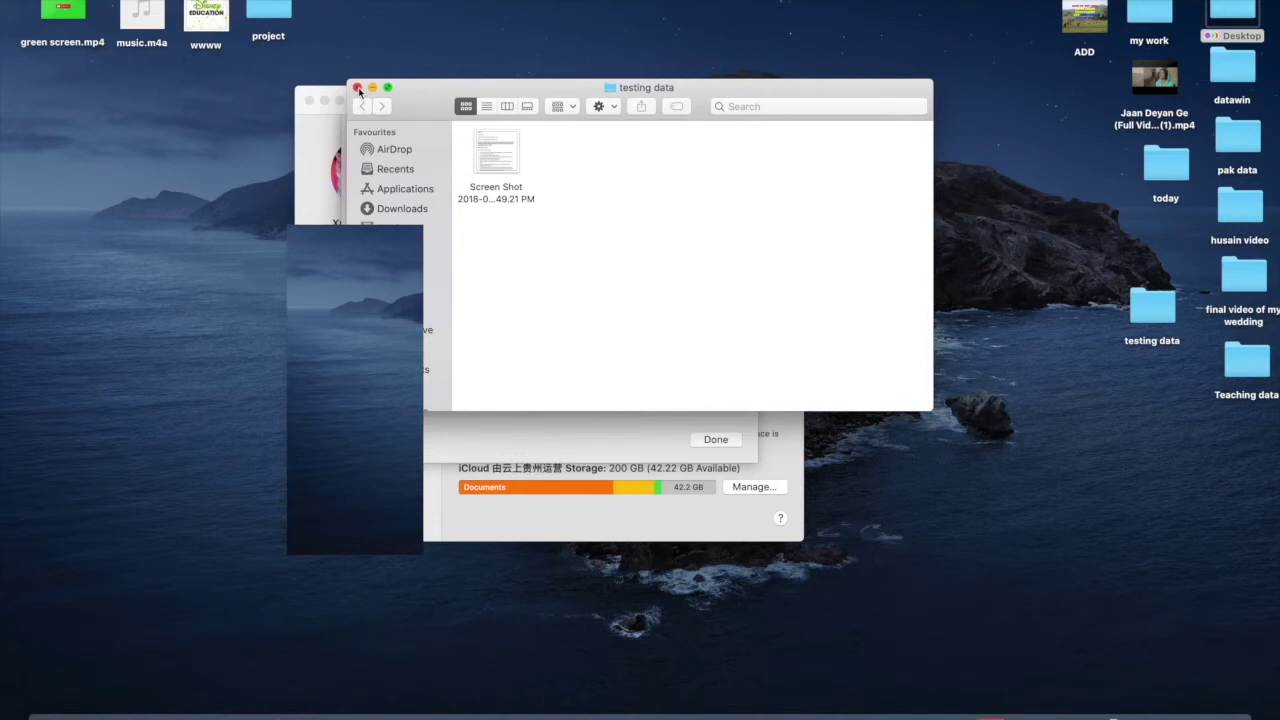
- Close testing data, iCloud options and System Preferences, then start Opera with 'ic'
left_click(357, 88)
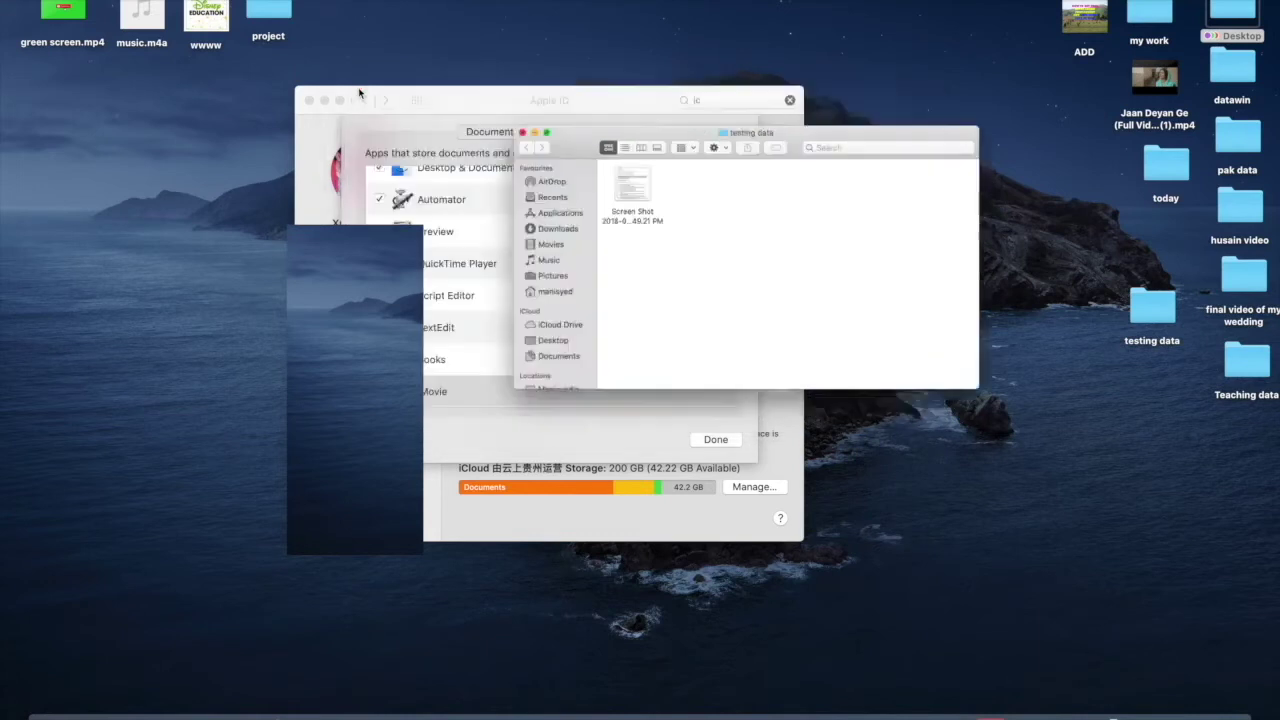
left_click(716, 439)
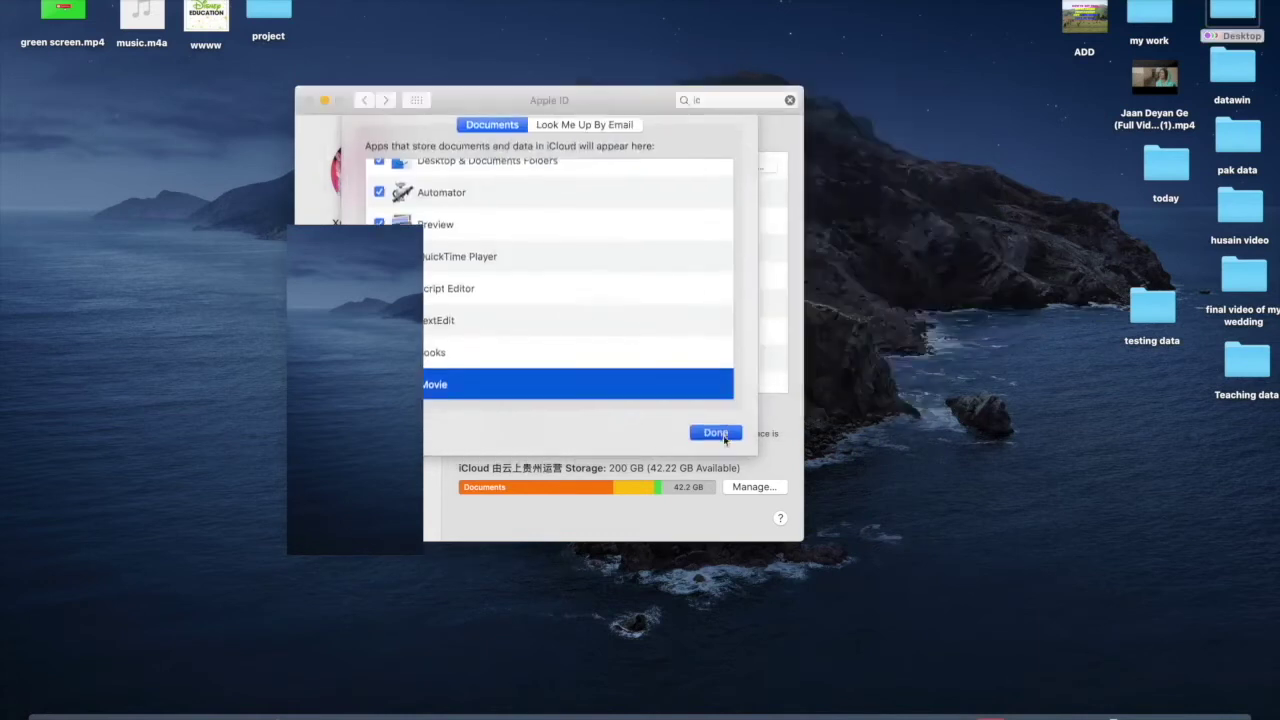
left_click(309, 100)
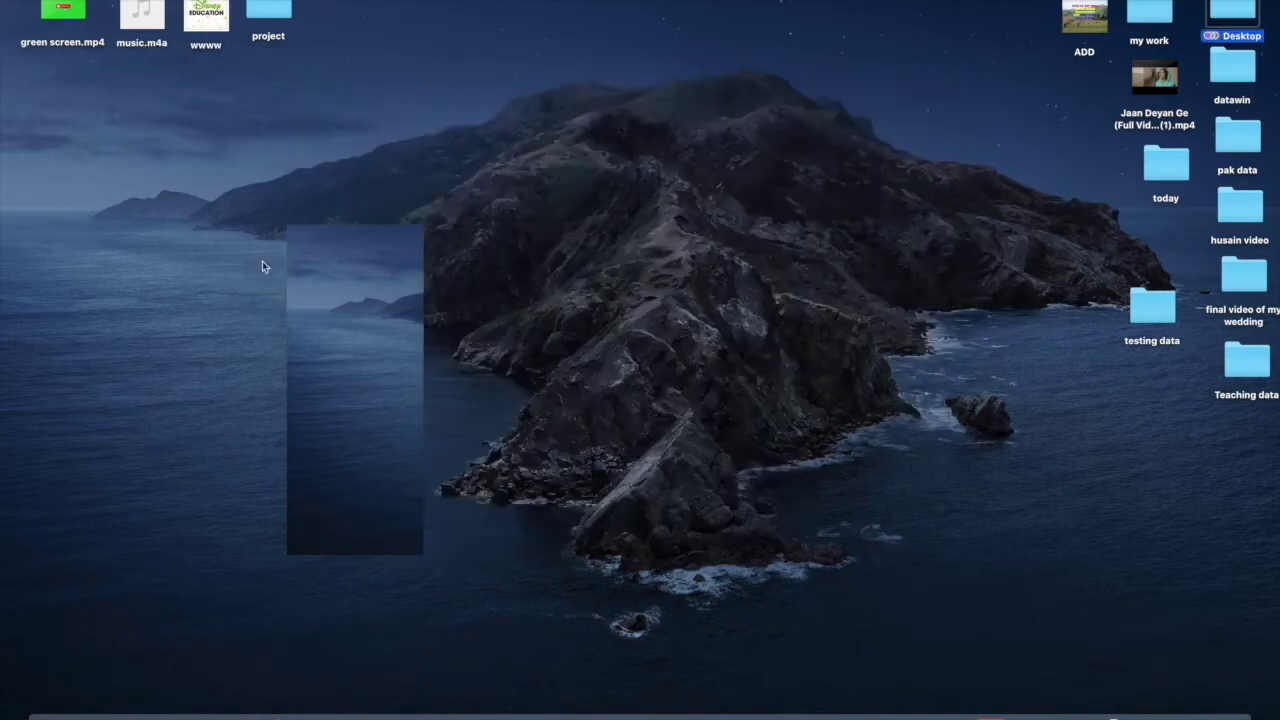
left_click(198, 710)
type("icloud.com")
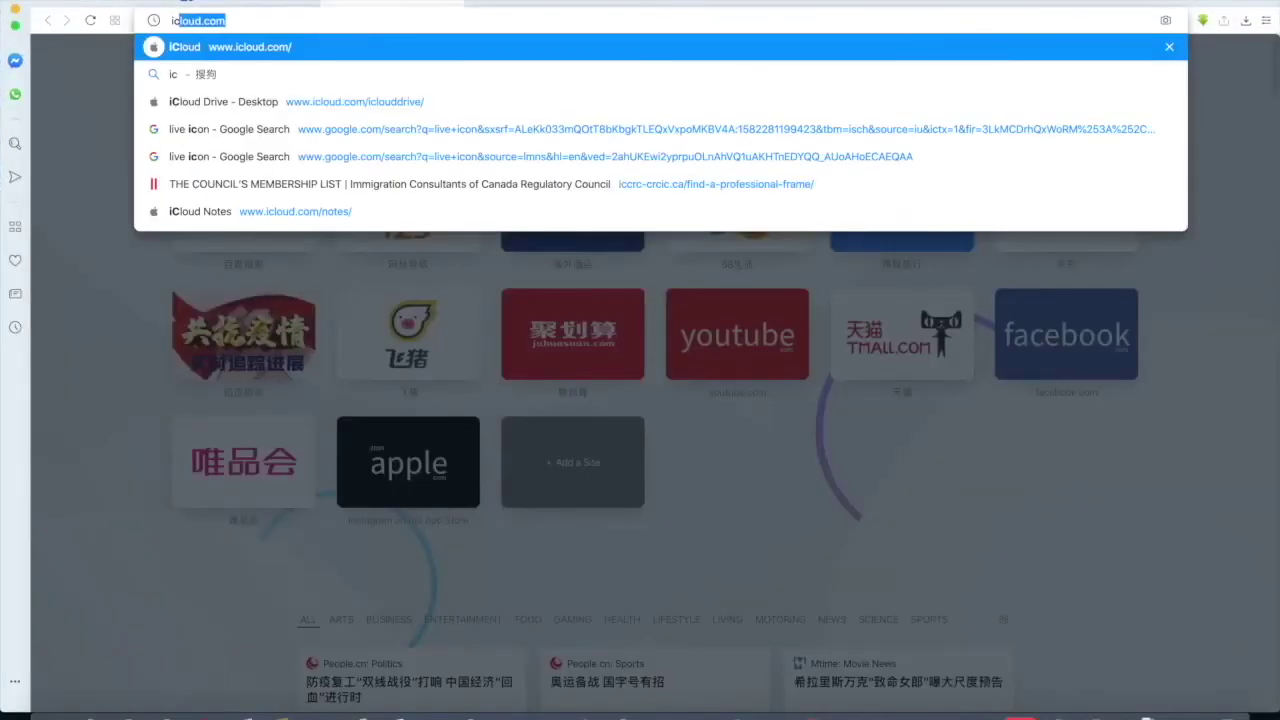
key("Return")
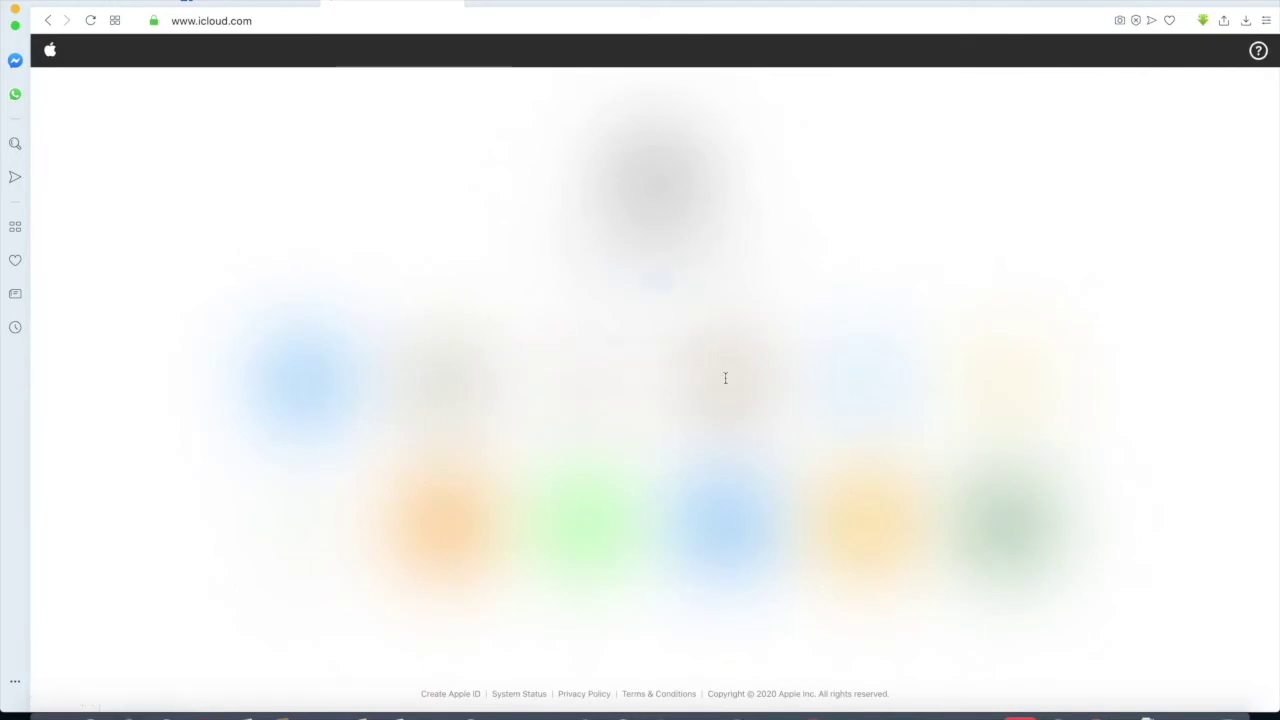
- Sign in to iCloud by entering the Apple ID and the account password
left_click(695, 376)
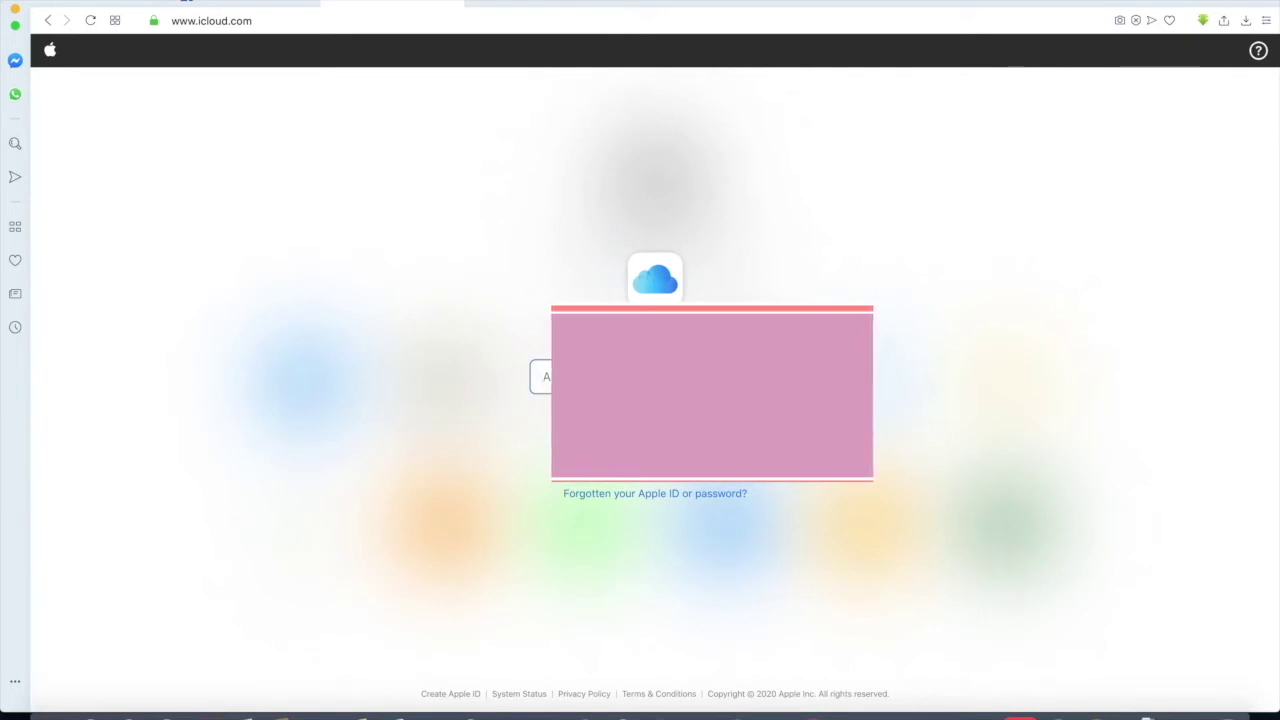
type("m")
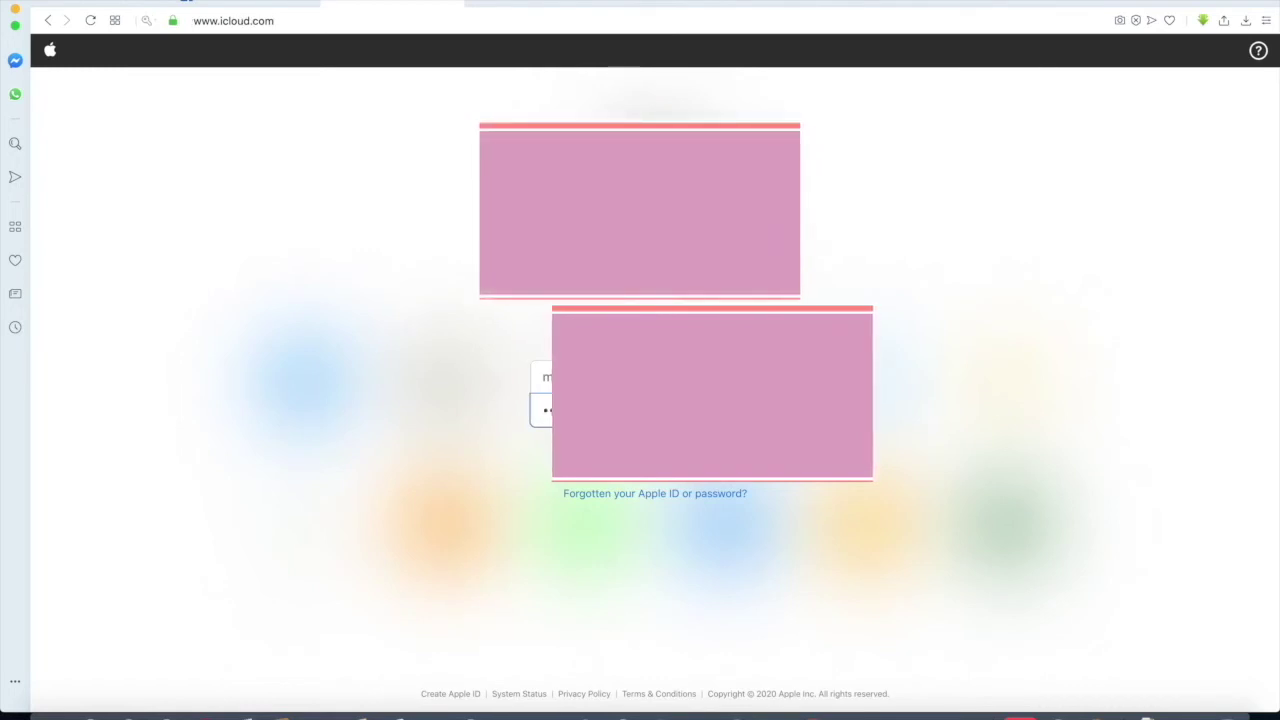
key("Return")
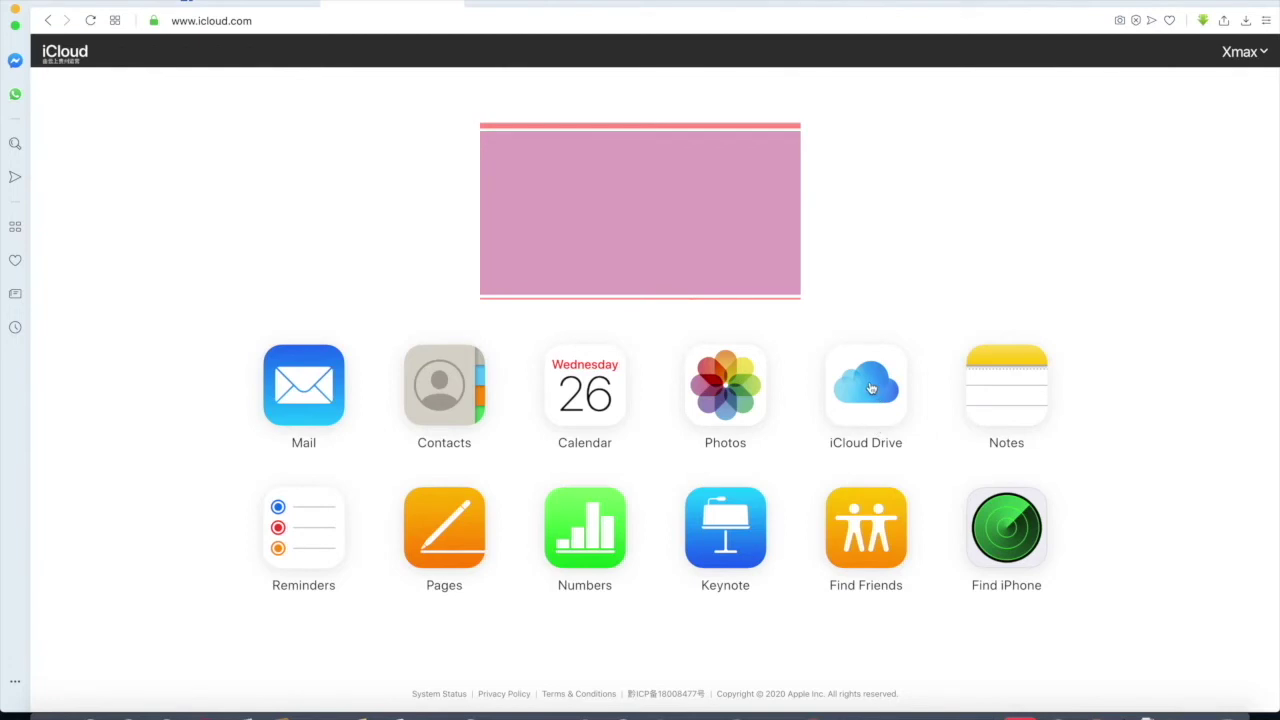
- Open iCloud Drive, then its Desktop folder, then the synced testing data folder
left_click(871, 390)
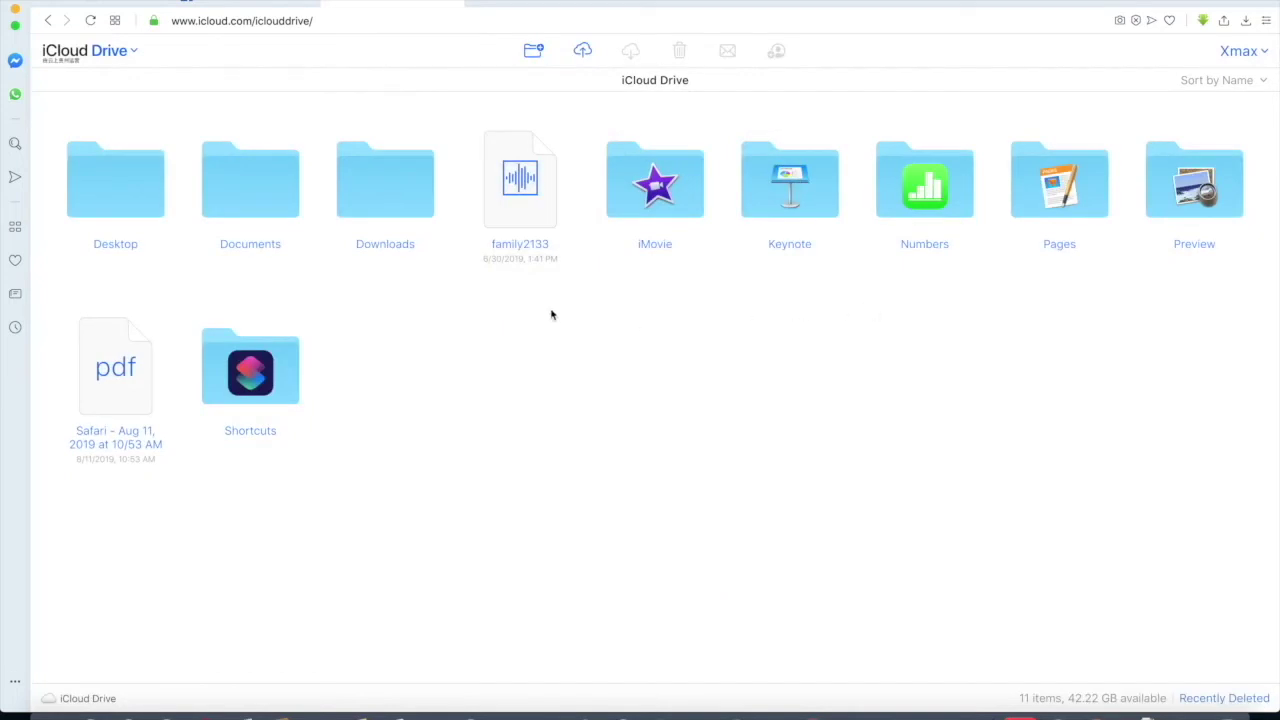
double_click(118, 199)
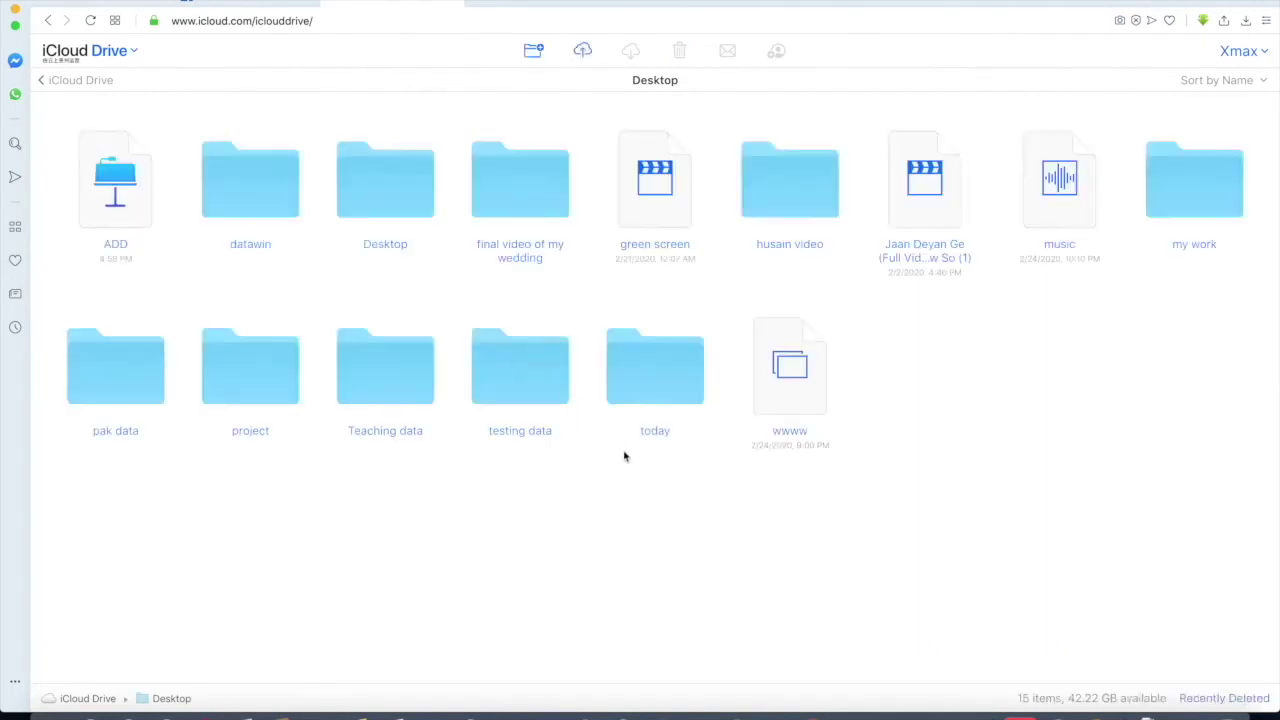
left_click(537, 387)
left_click(529, 492)
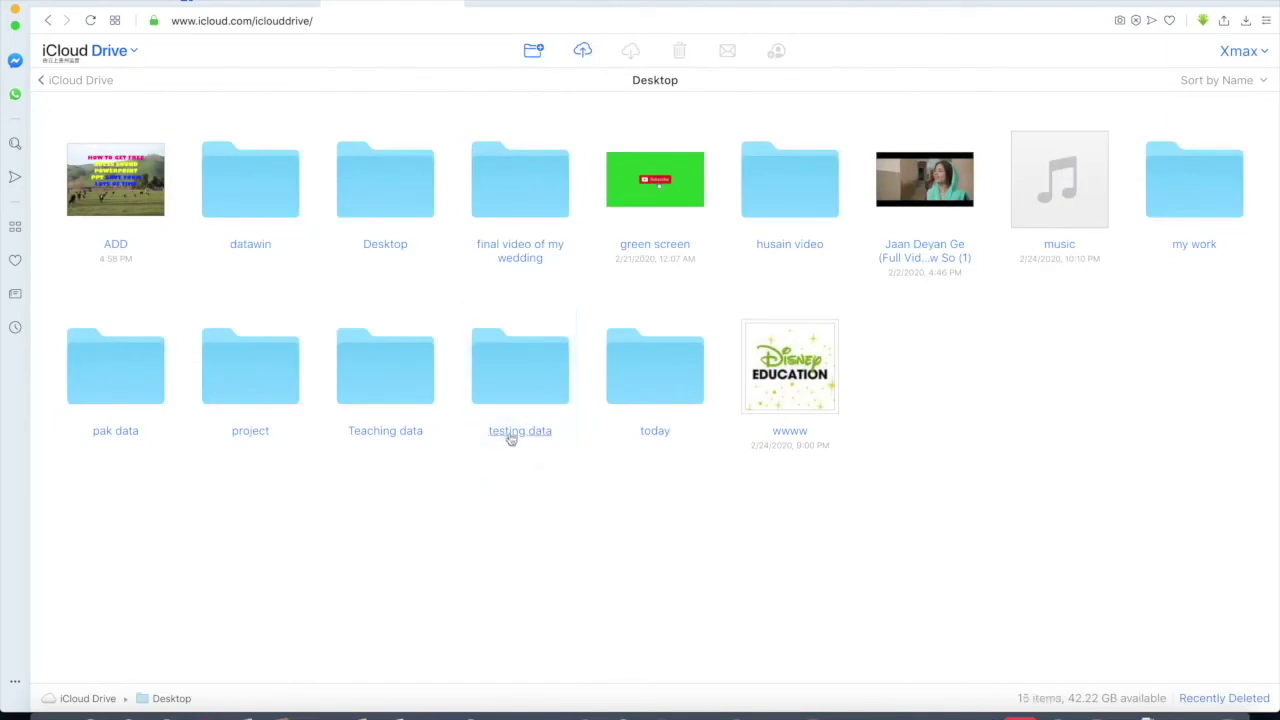
double_click(520, 380)
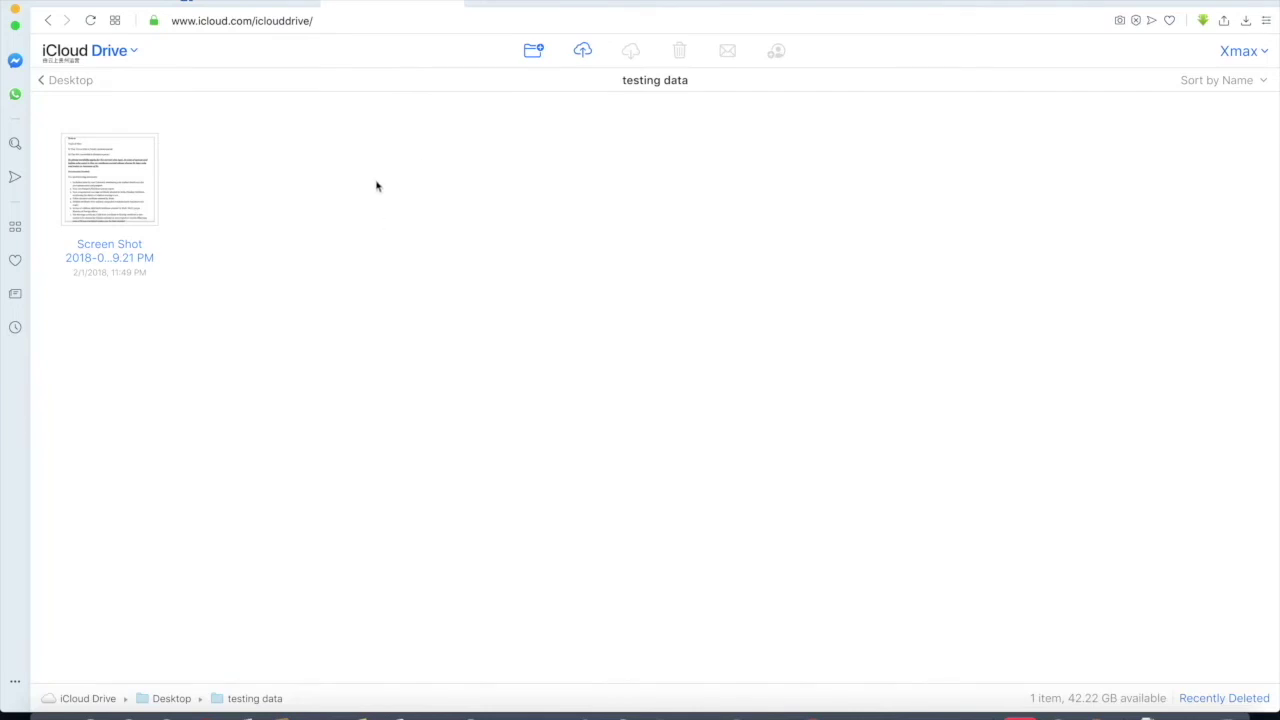
- Create a new folder in testing data and name it 'mmm'
left_click(534, 54)
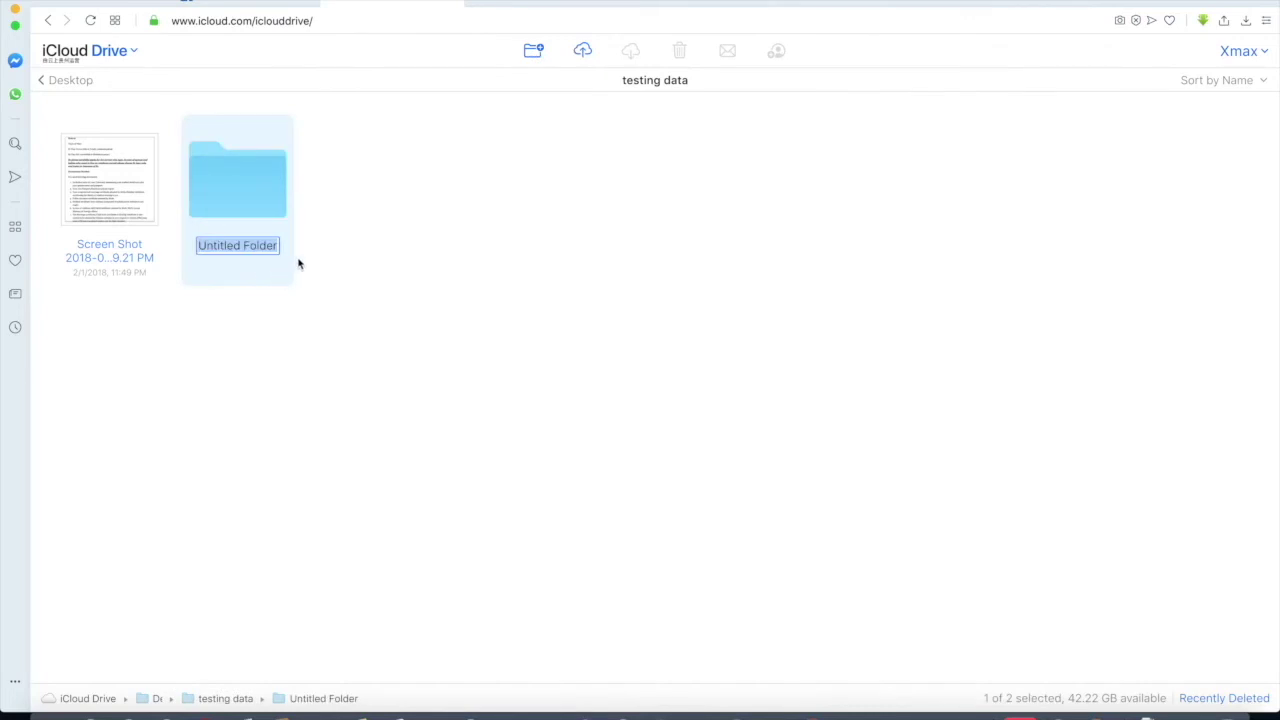
type("mmmm")
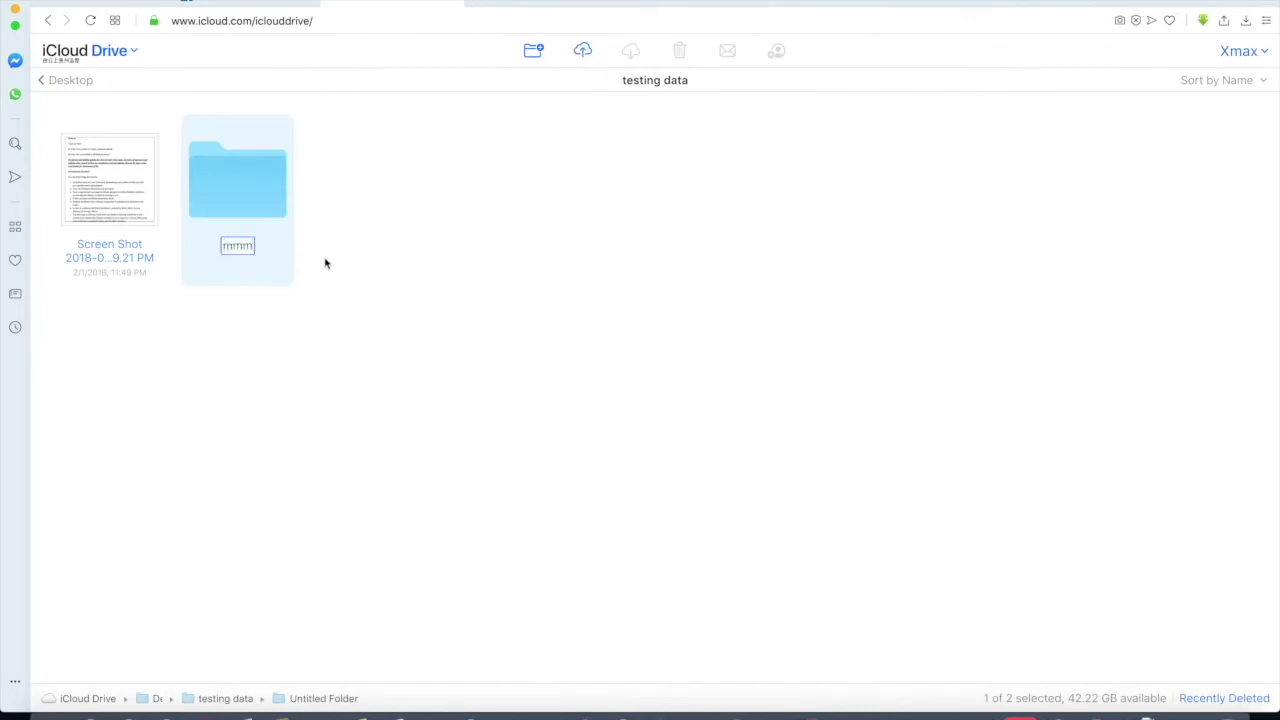
left_click(323, 261)
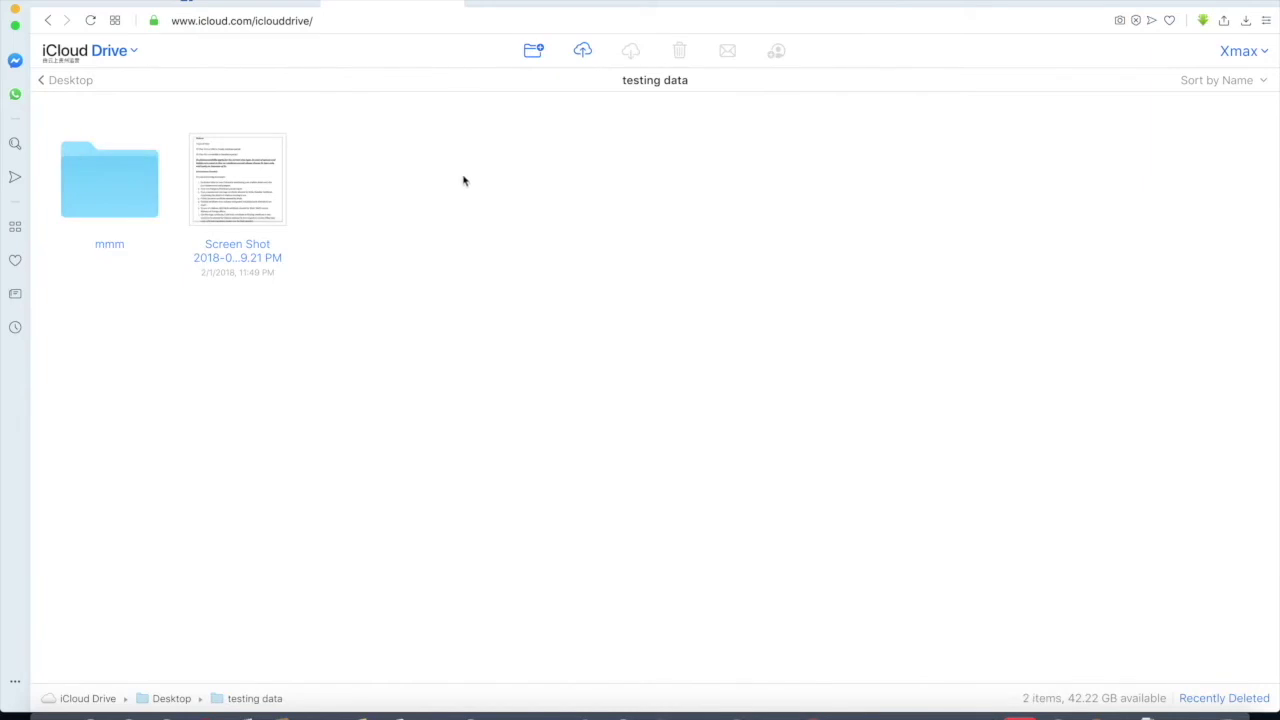
left_click(583, 51)
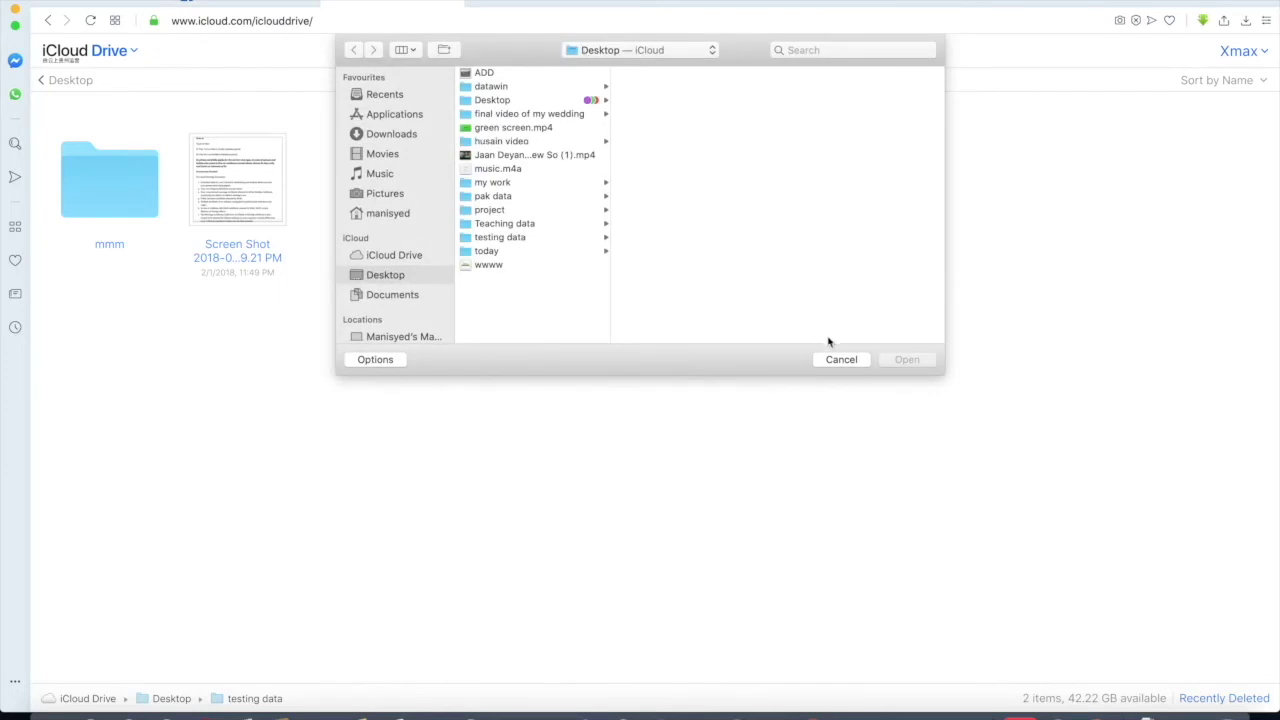
left_click(838, 360)
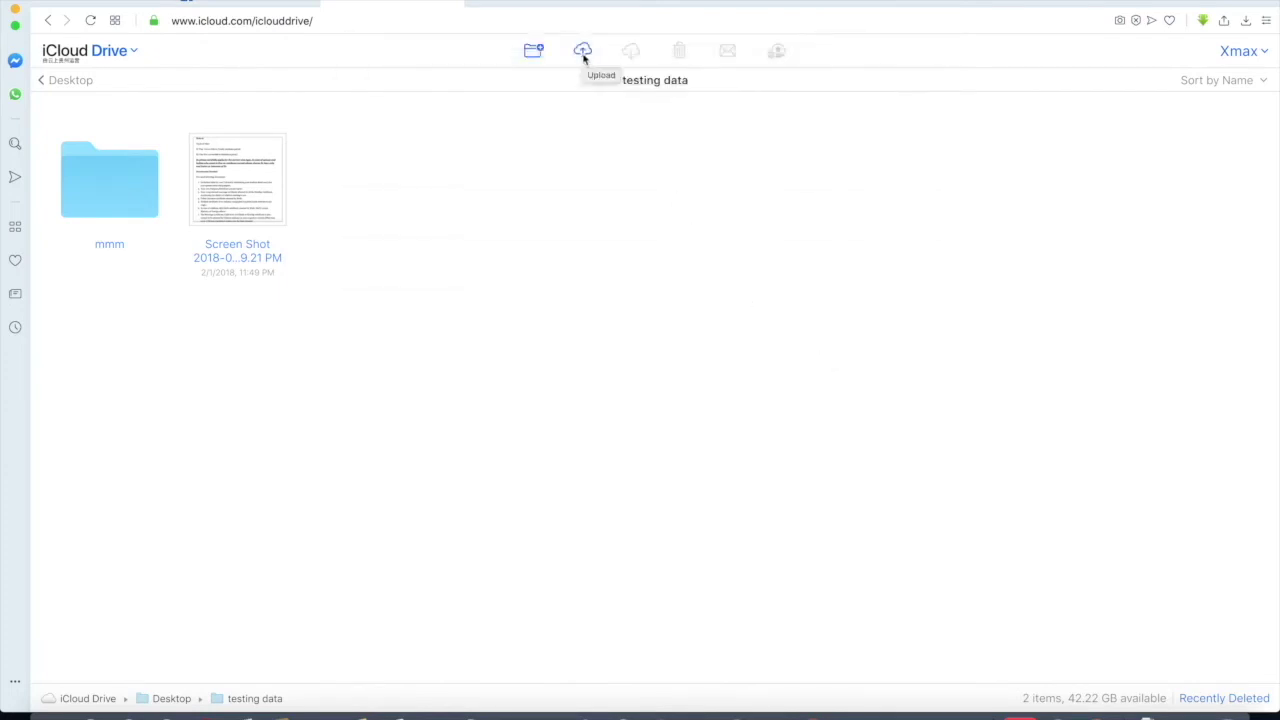
left_click(582, 51)
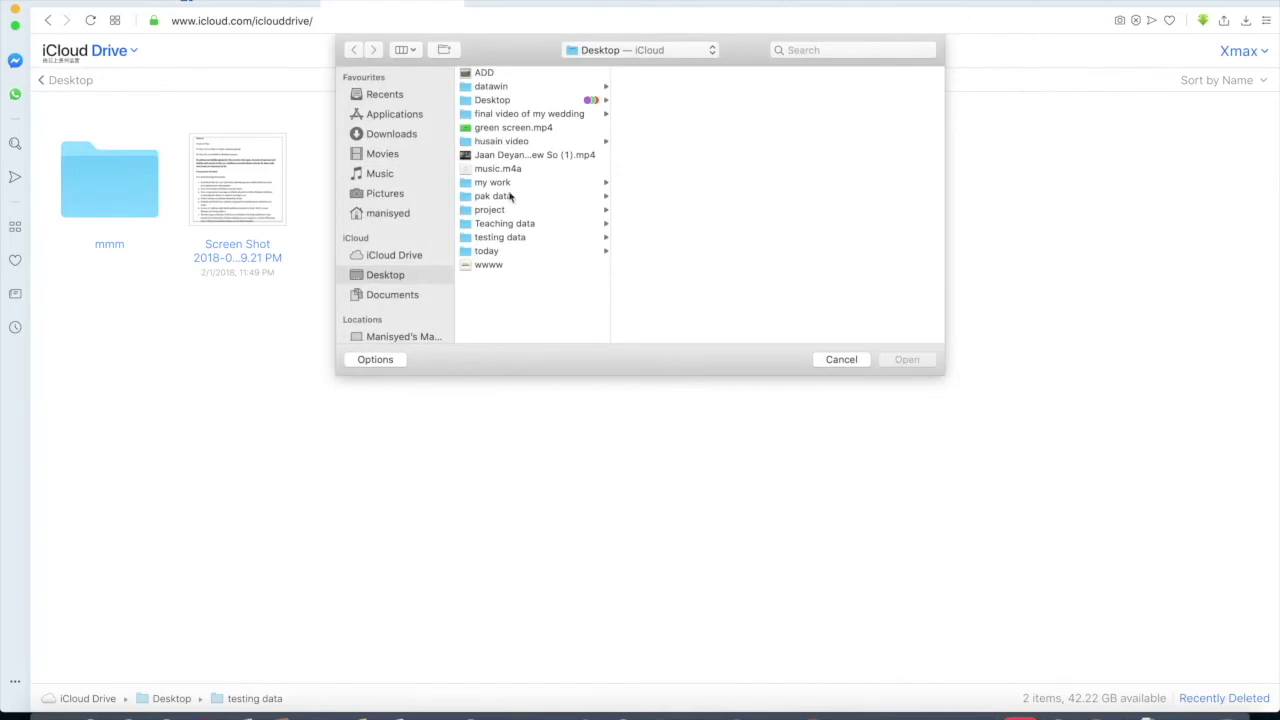
scroll(409, 309, "down", 2)
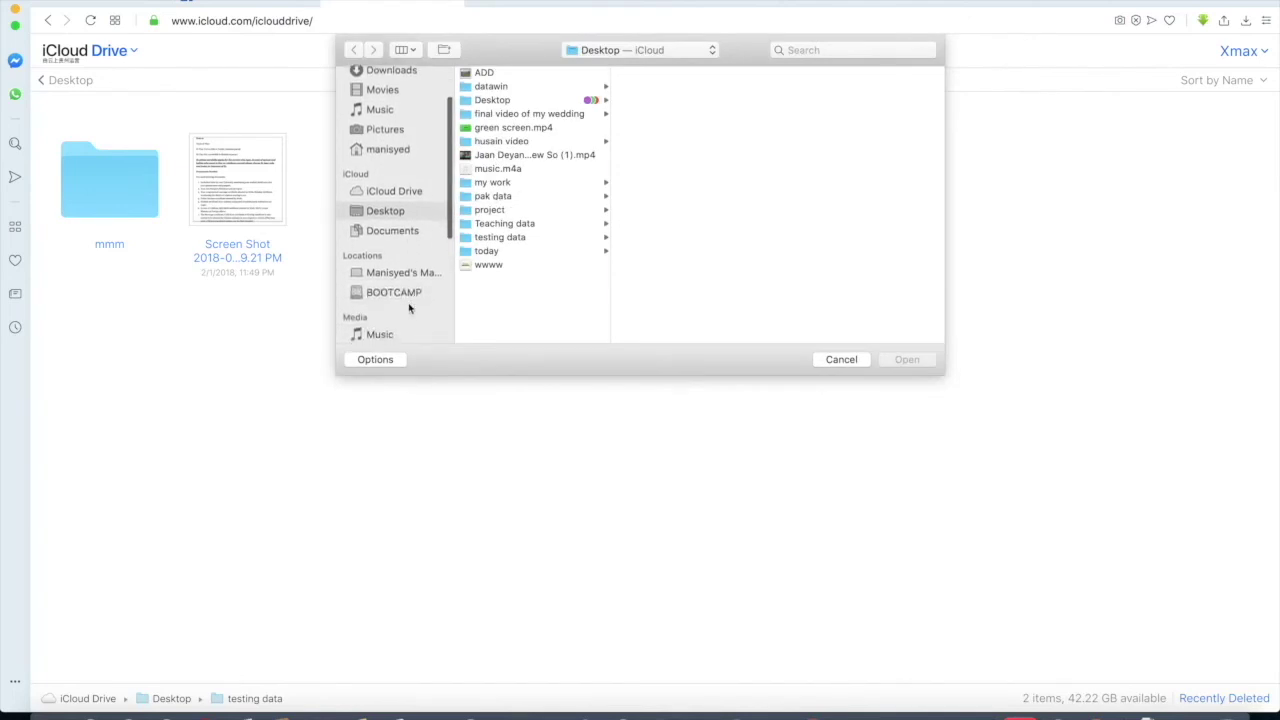
left_click(409, 273)
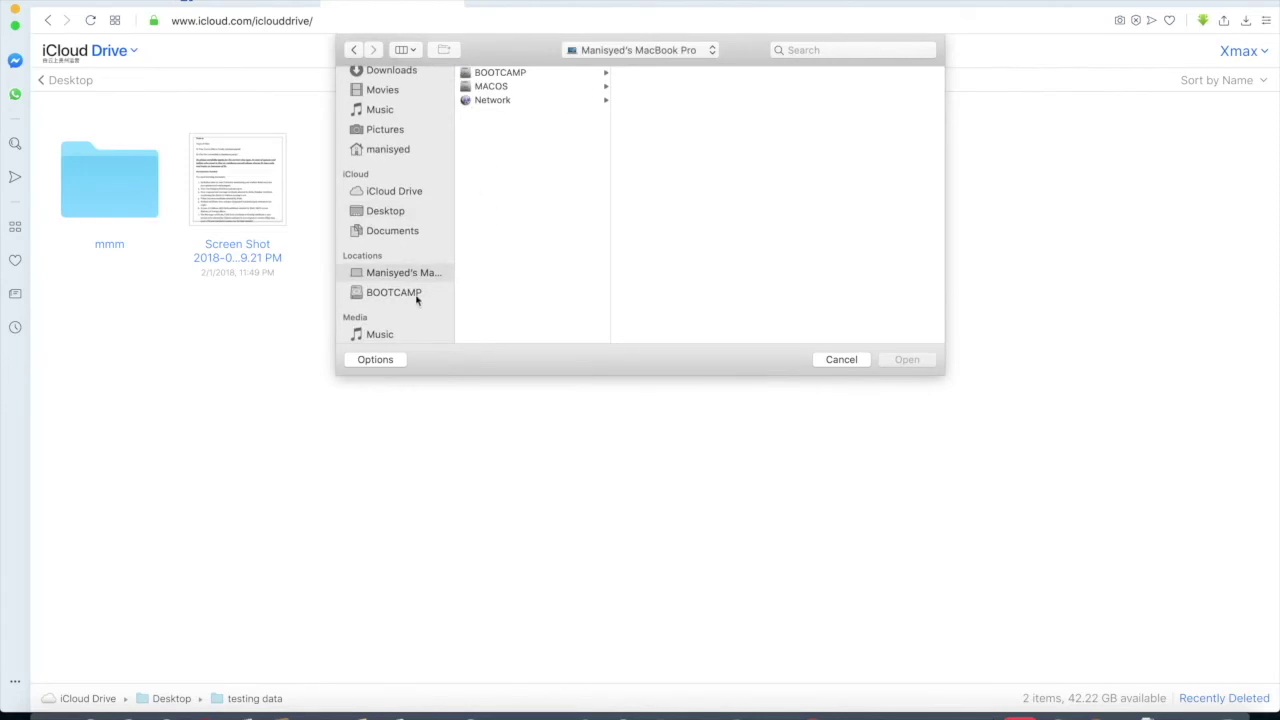
left_click(841, 359)
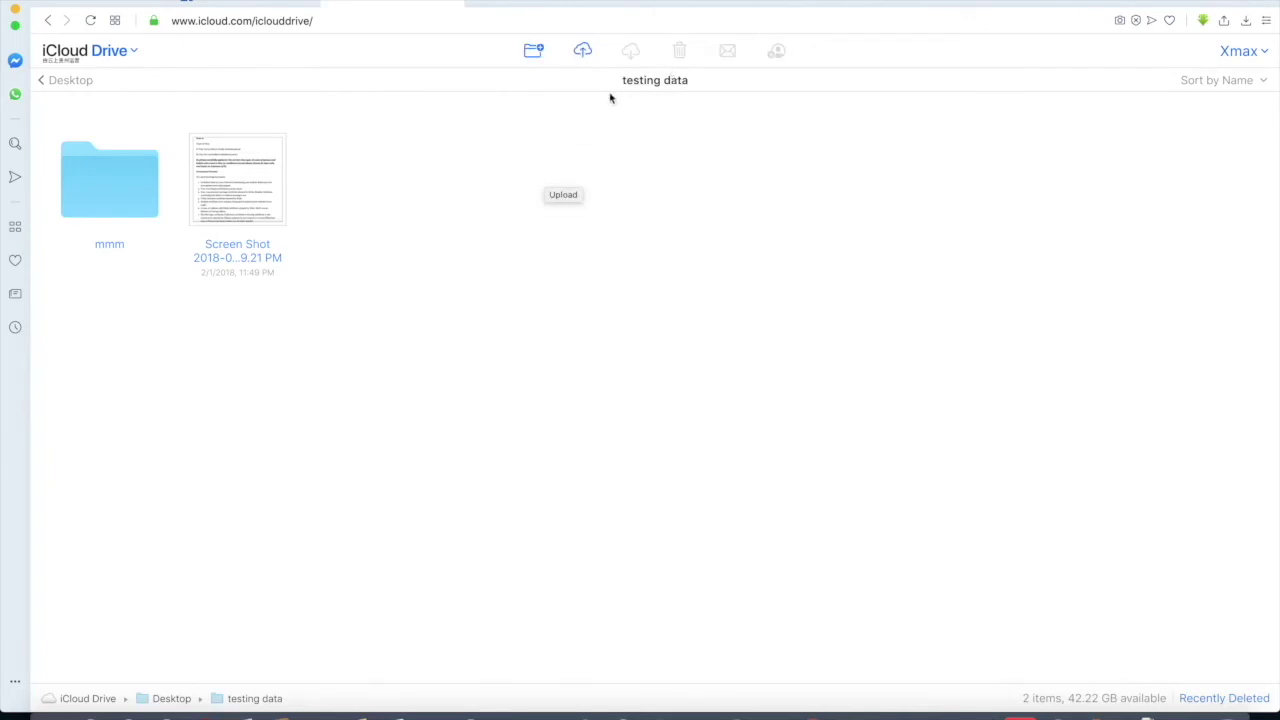
left_click(40, 81)
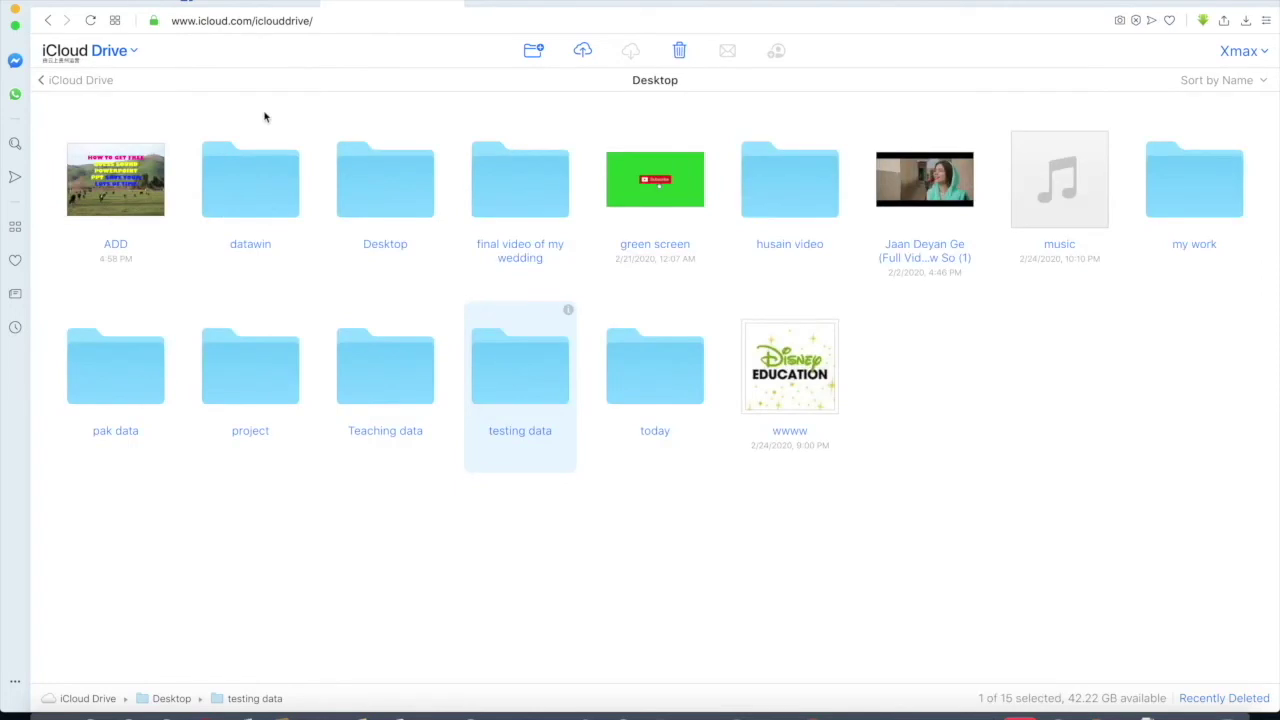
left_click(539, 200)
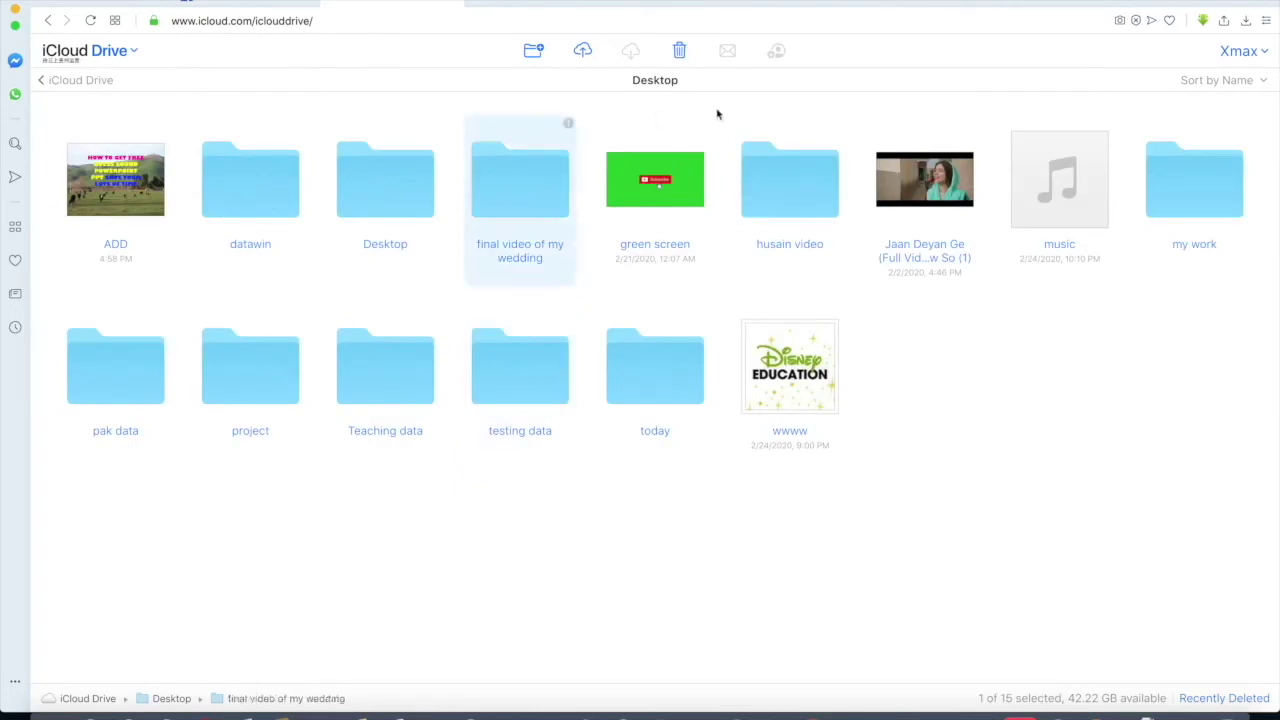
left_click(806, 189)
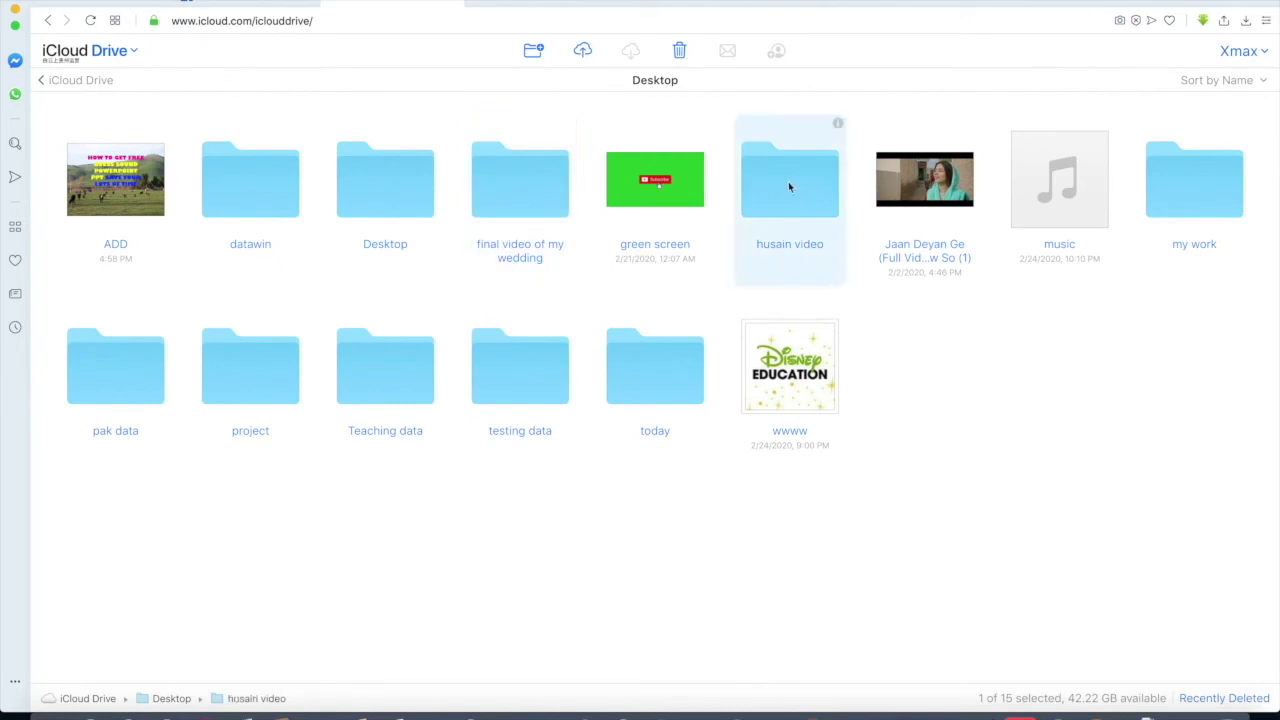
double_click(631, 363)
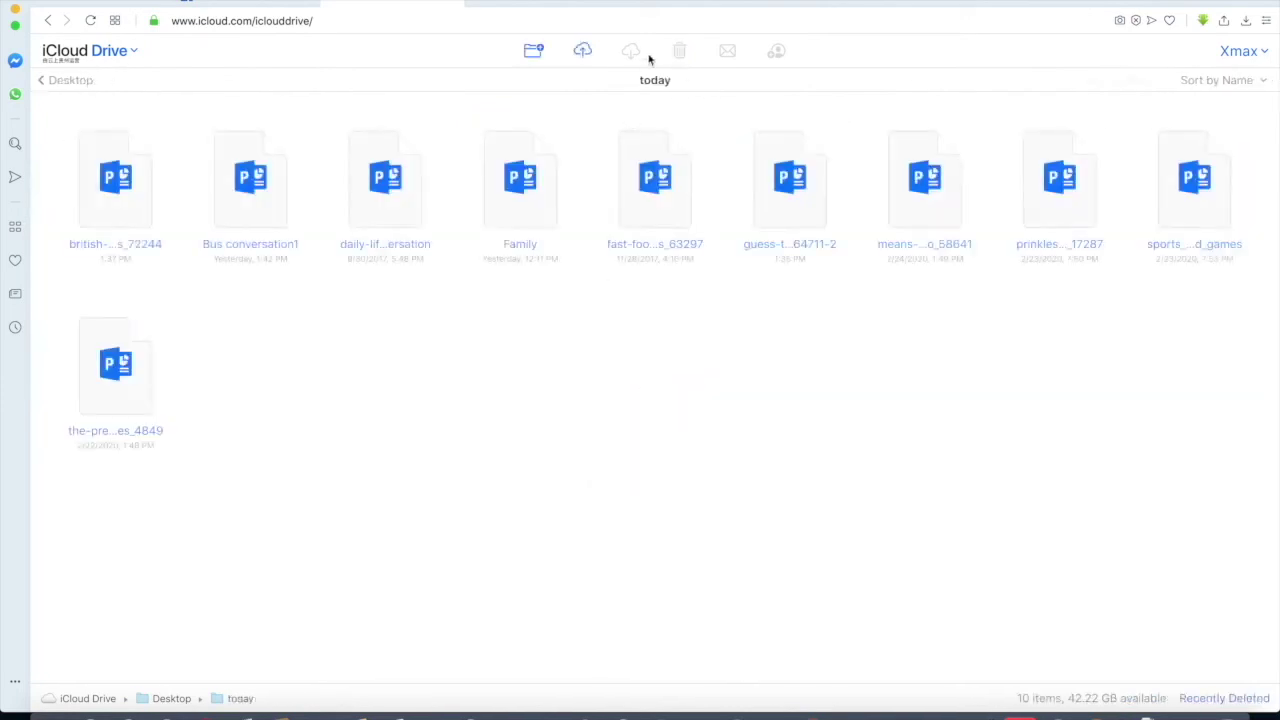
left_click(535, 203)
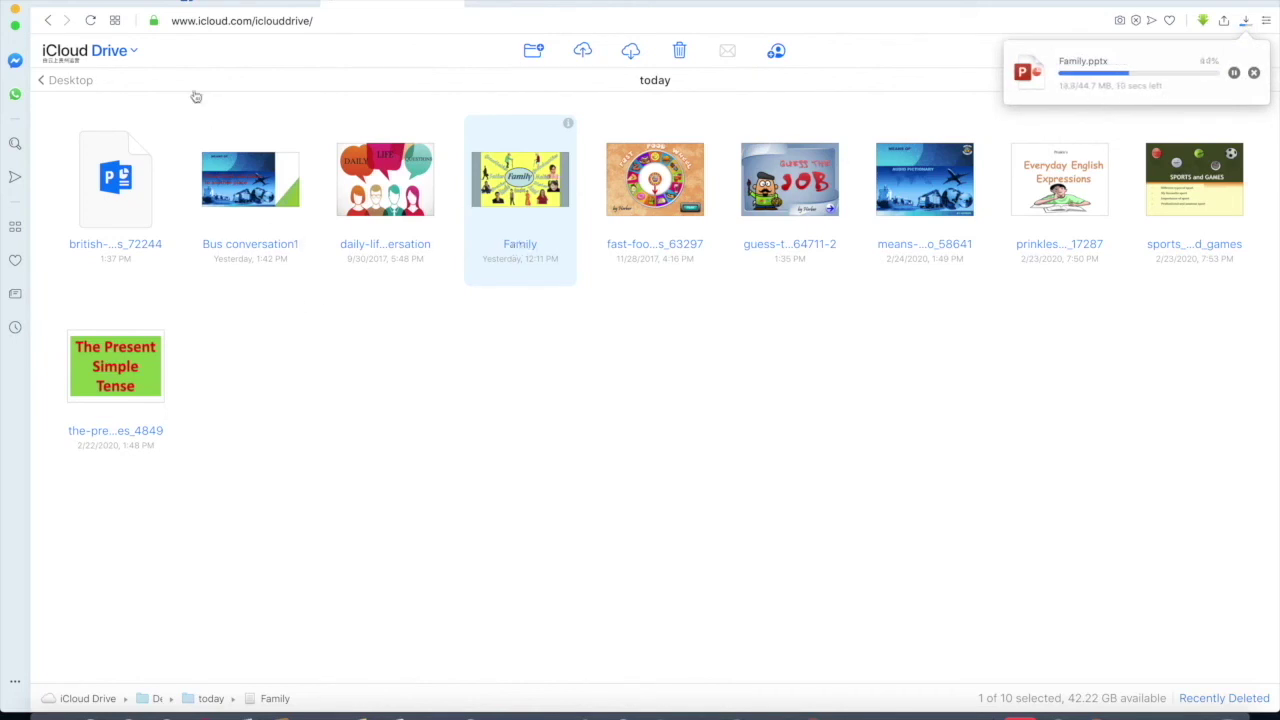
left_click(48, 22)
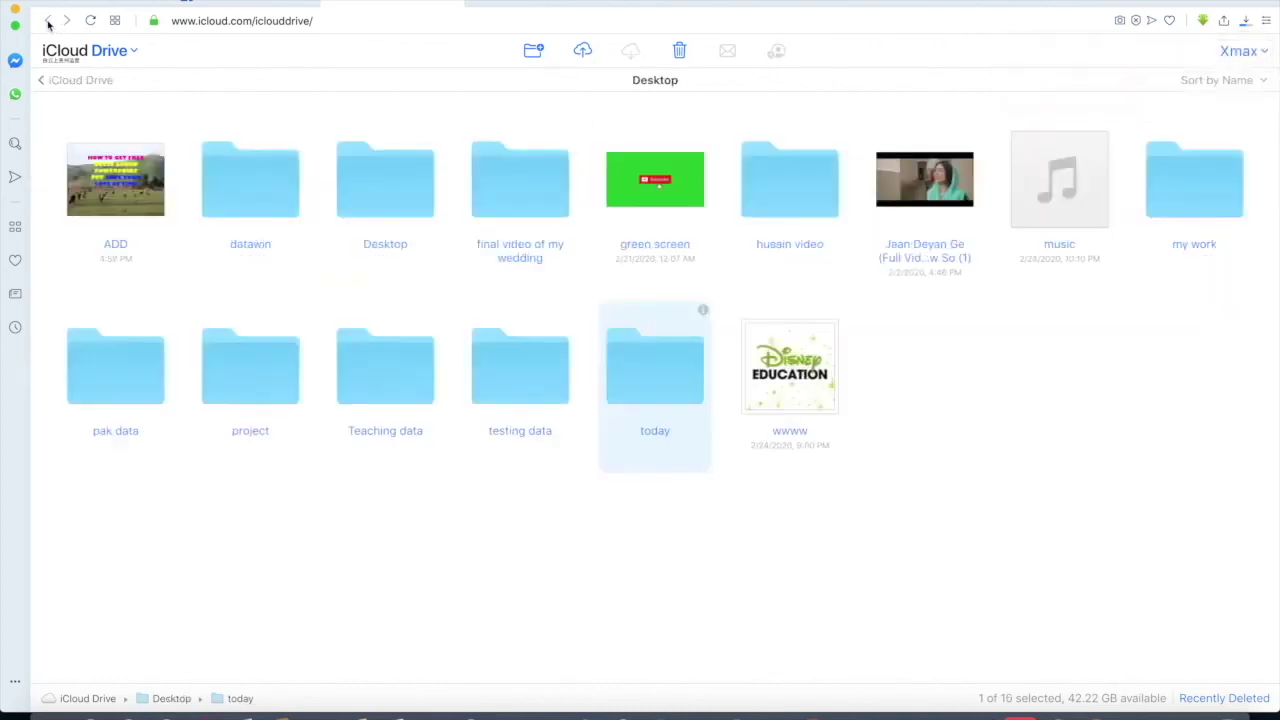
double_click(528, 378)
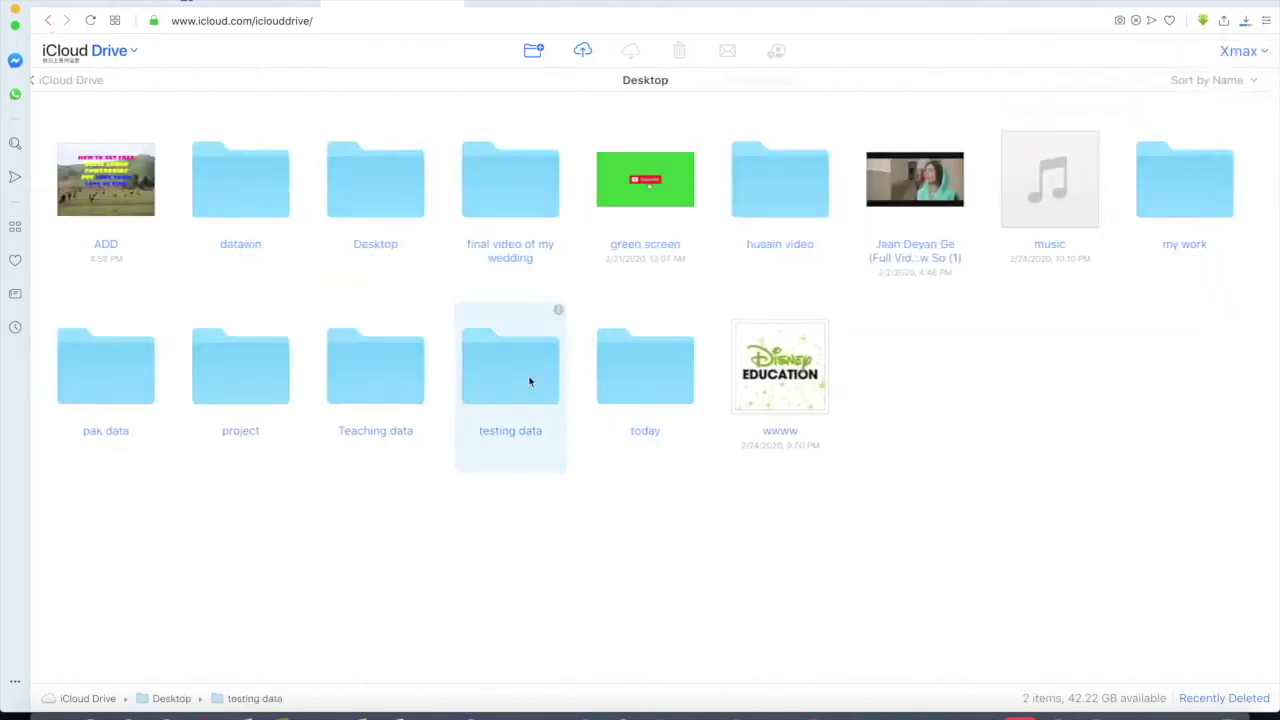
- Delete the Screen Shot 2018-02-01 at 11.49.21 PM file from testing data
left_click(129, 174)
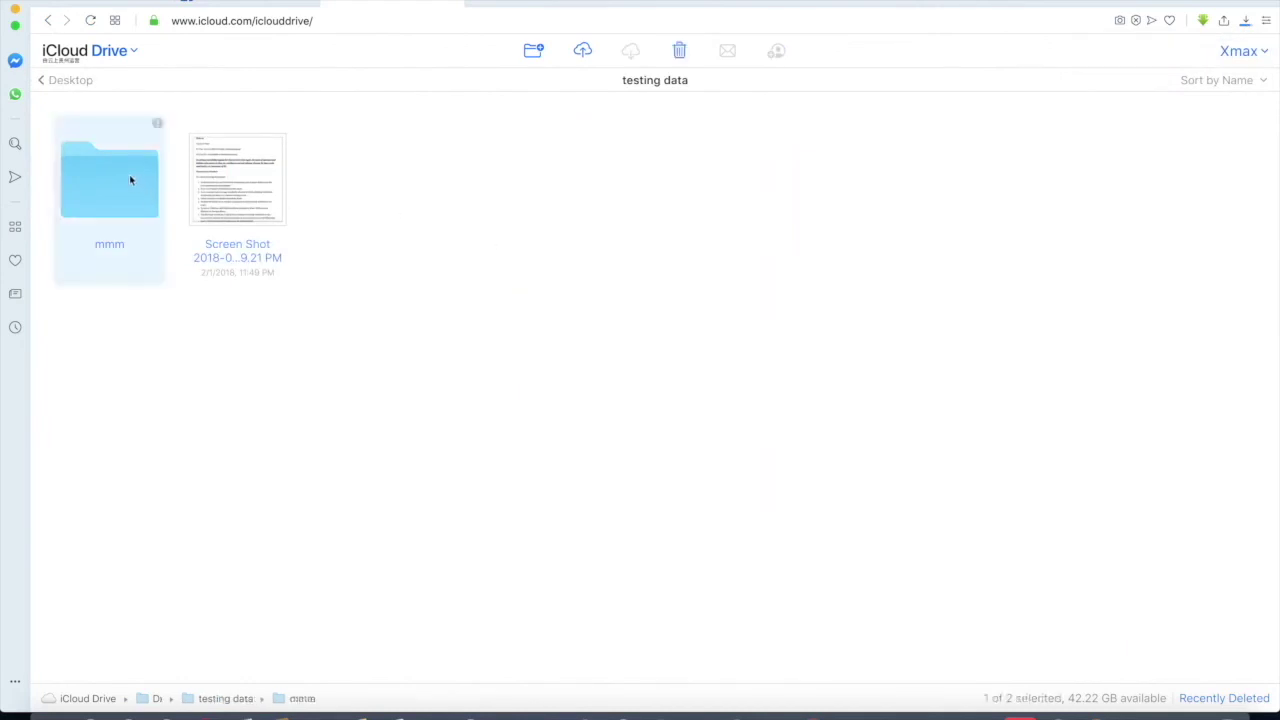
left_click(250, 185)
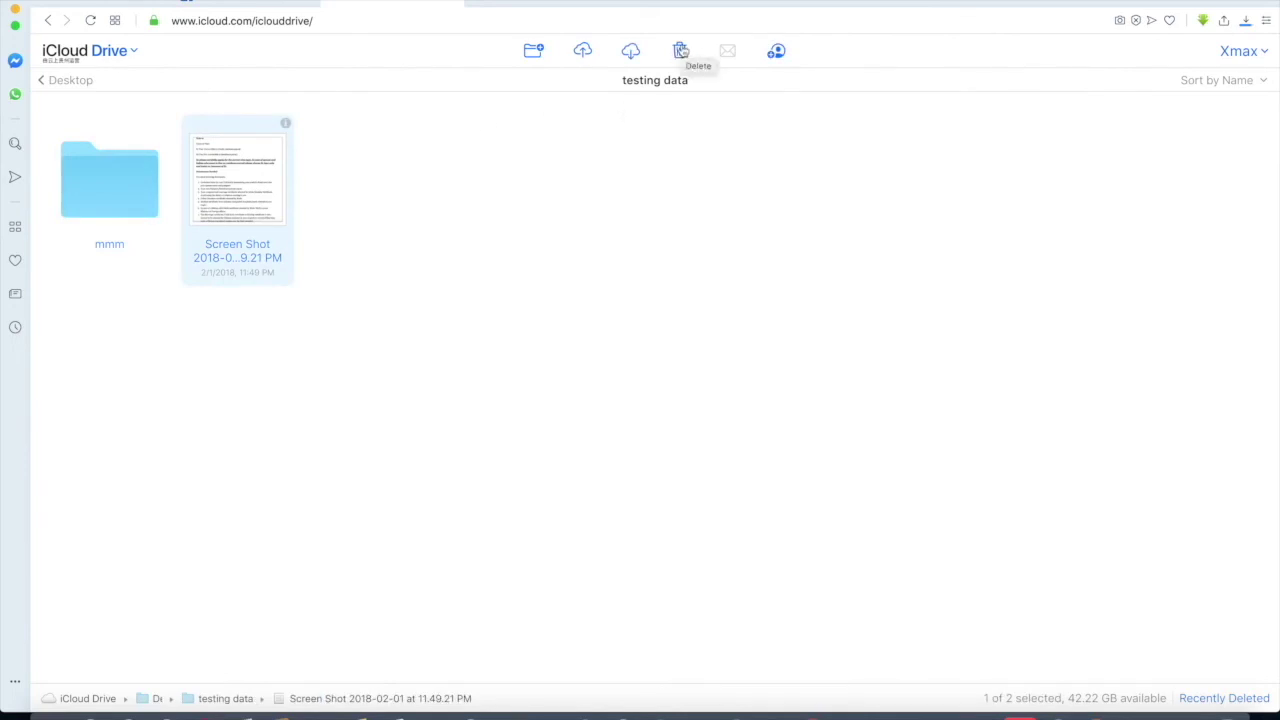
left_click(680, 50)
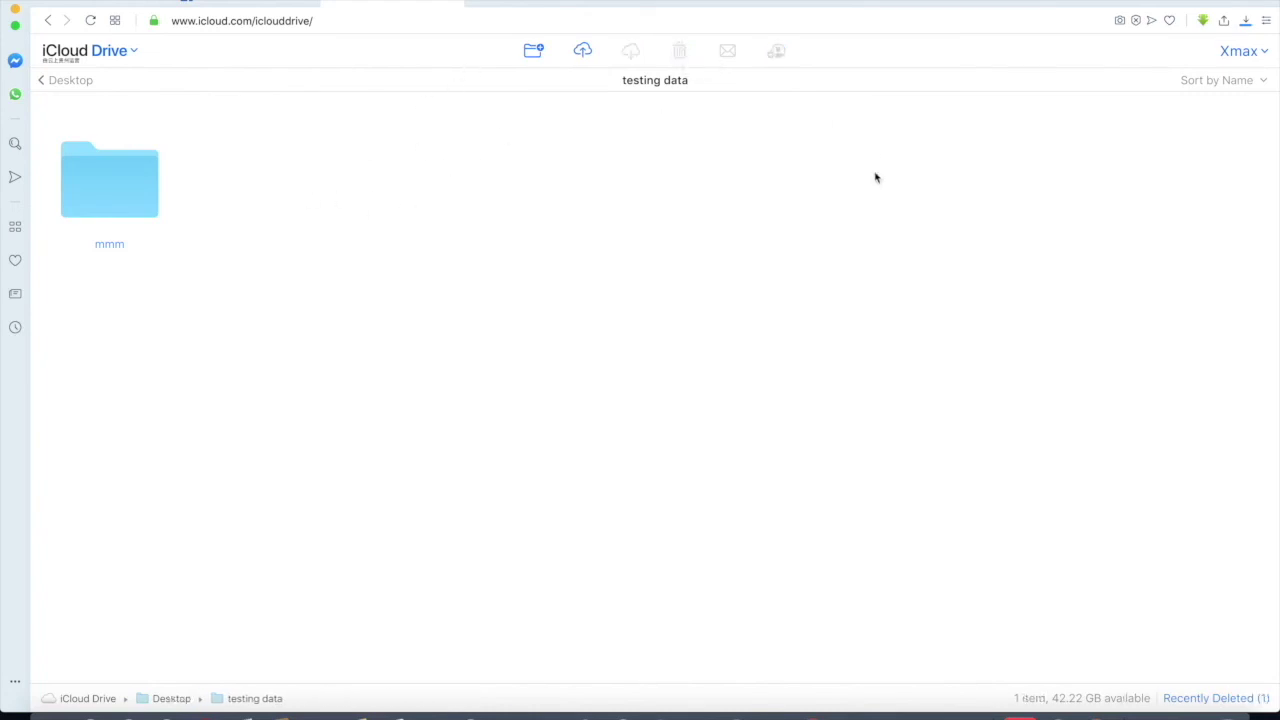
- Sign out of the Xmax iCloud account and minimize the browser to expose the desktop's testing data folder
left_click(1264, 52)
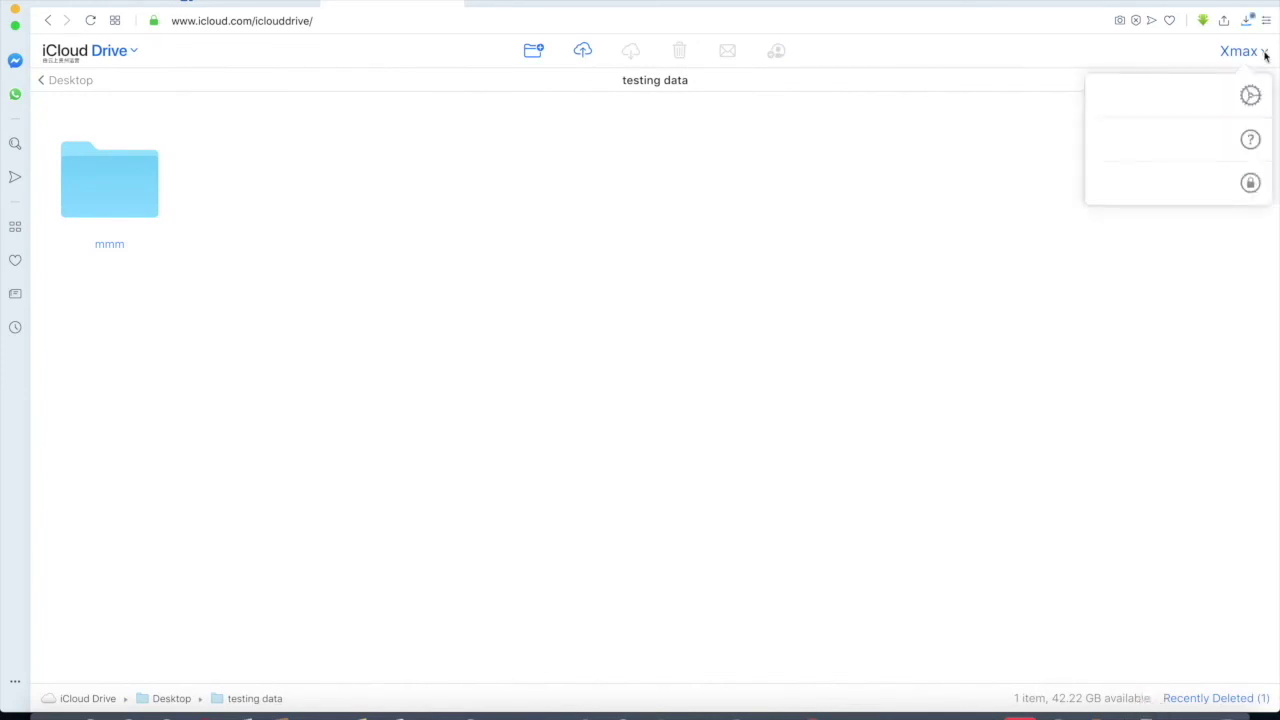
left_click(1163, 185)
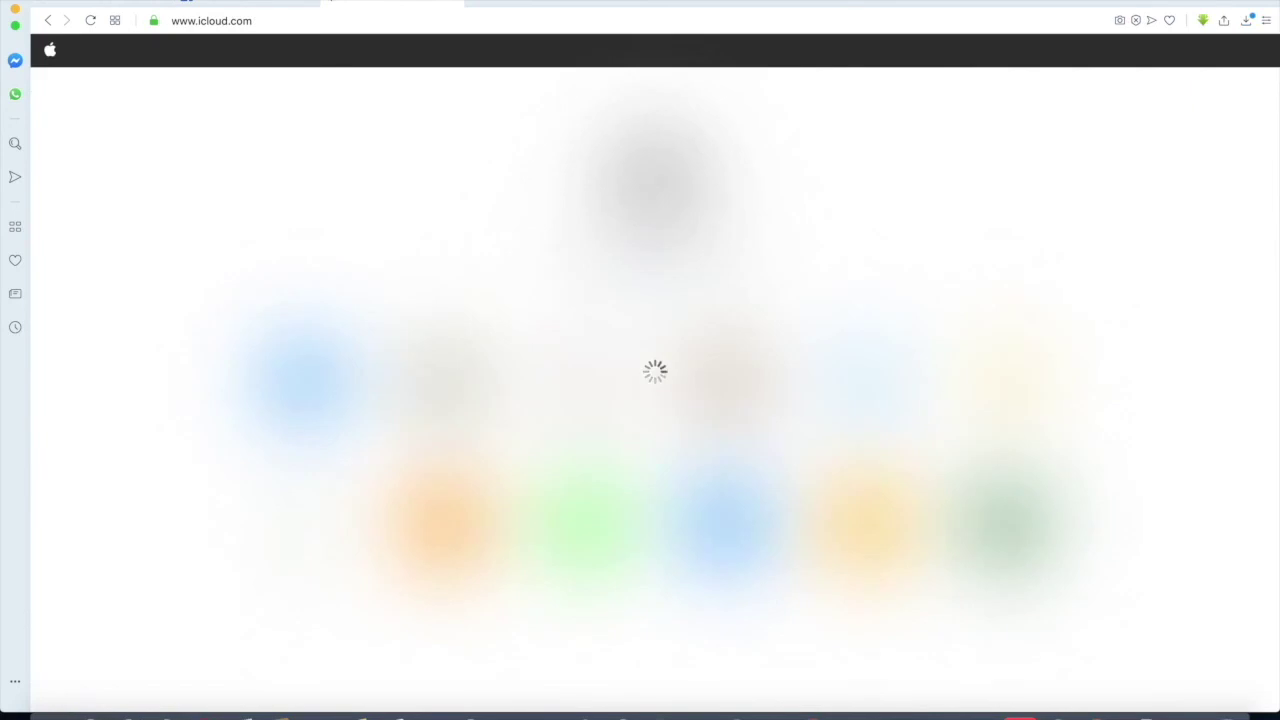
left_click(15, 10)
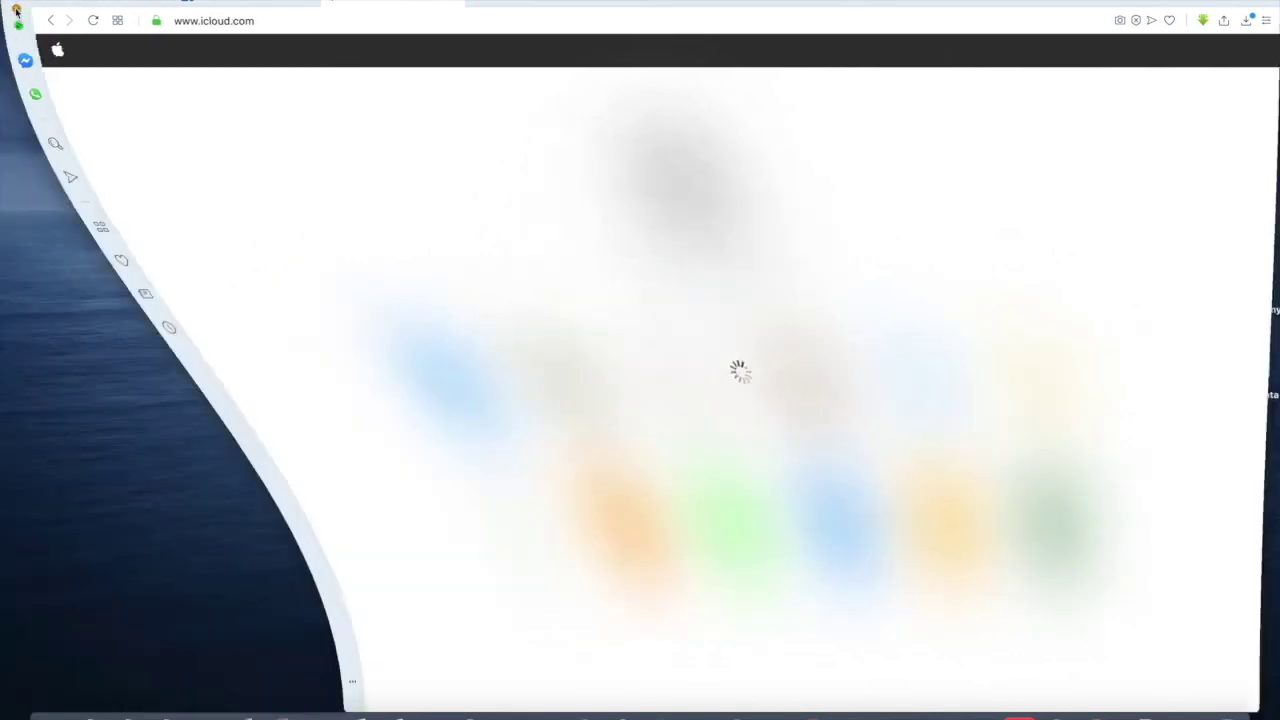
left_click_drag(1152, 310, 1150, 262)
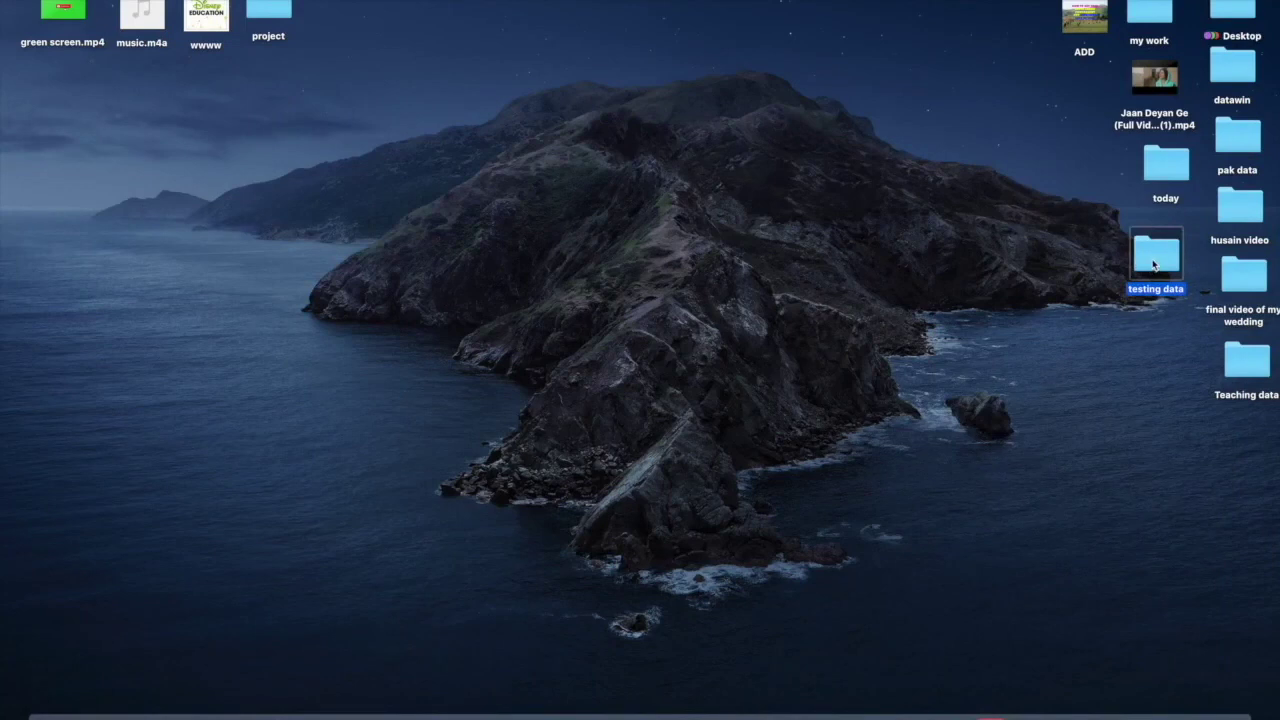
- Open the desktop testing data folder in Finder, verify it holds only mmm, and close the window
double_click(1155, 262)
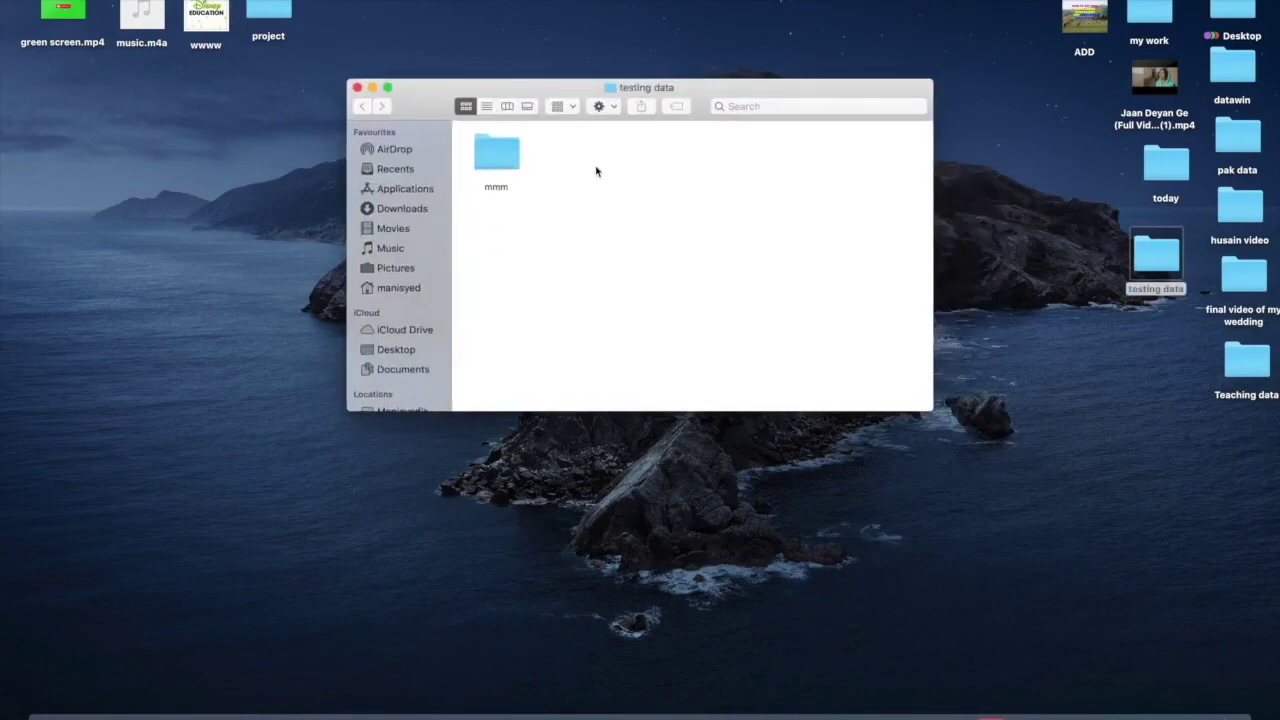
left_click(500, 160)
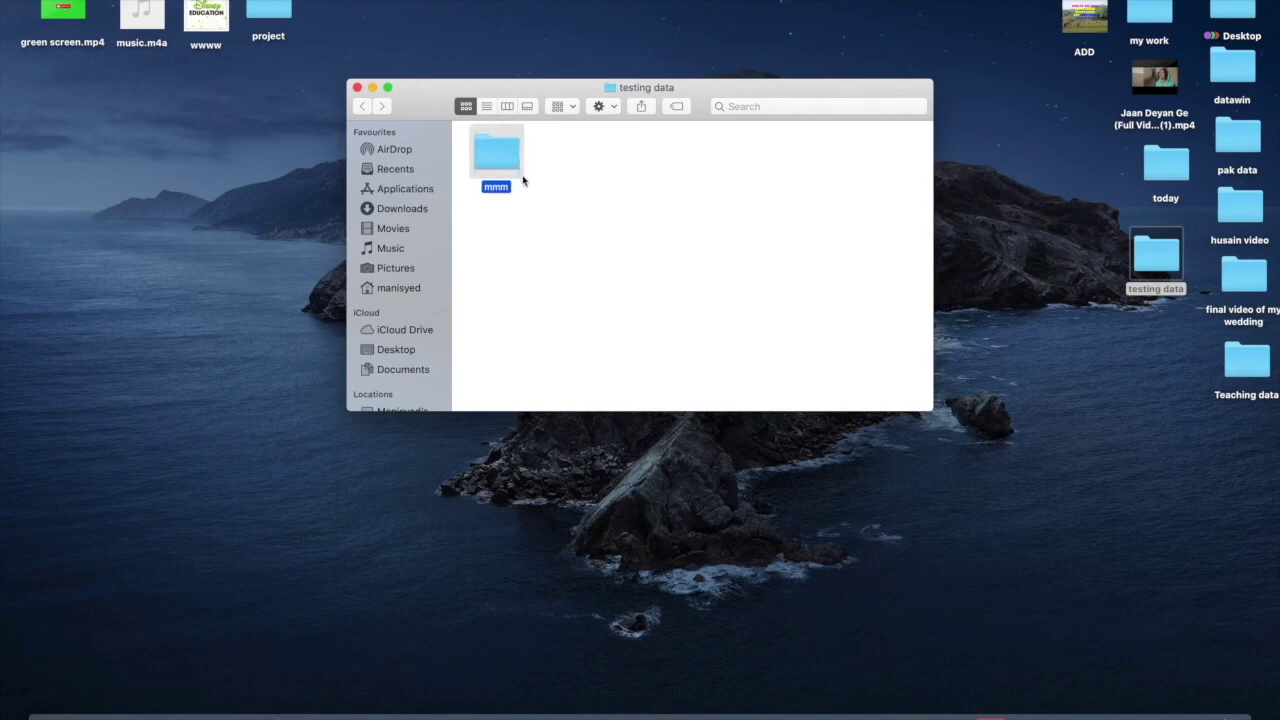
left_click(528, 187)
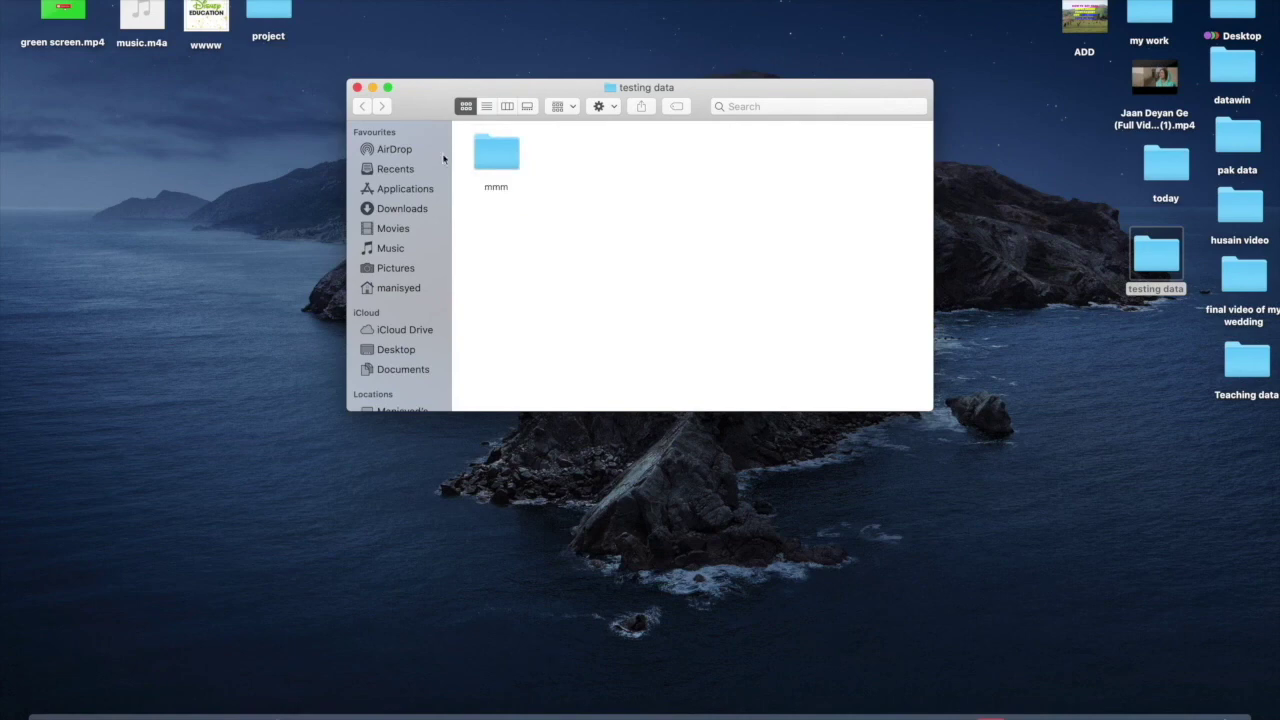
left_click(357, 89)
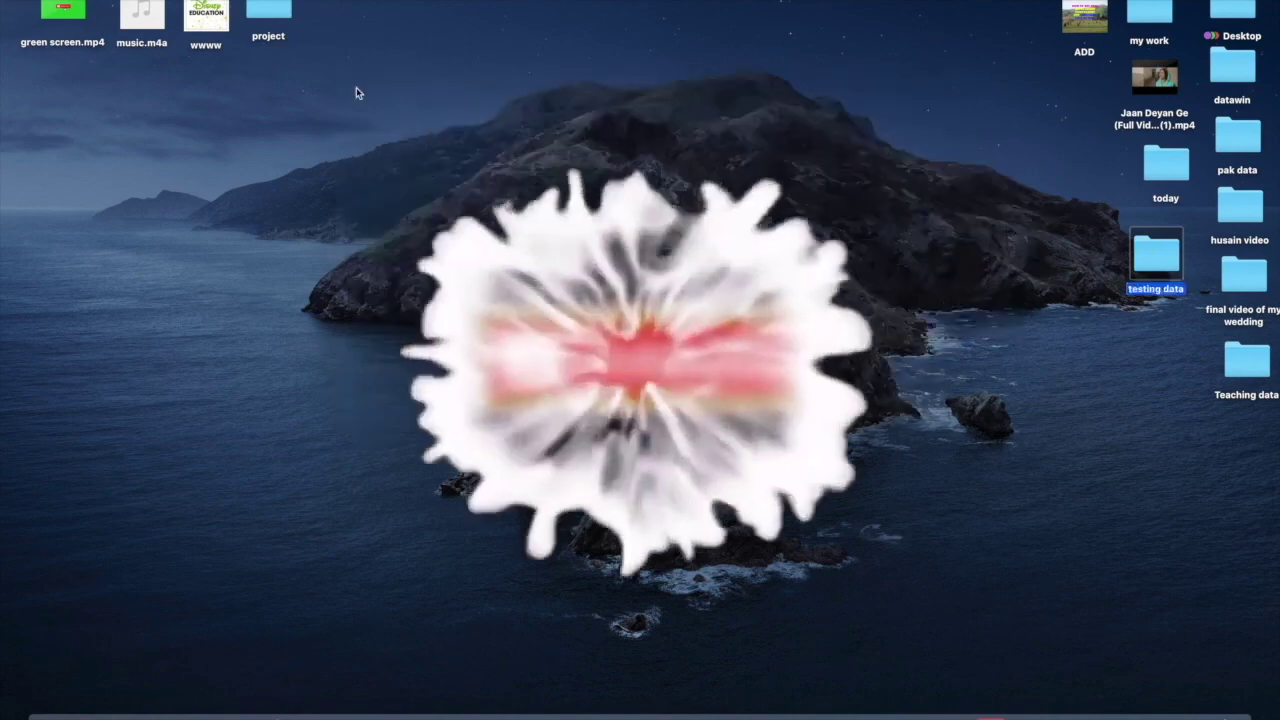